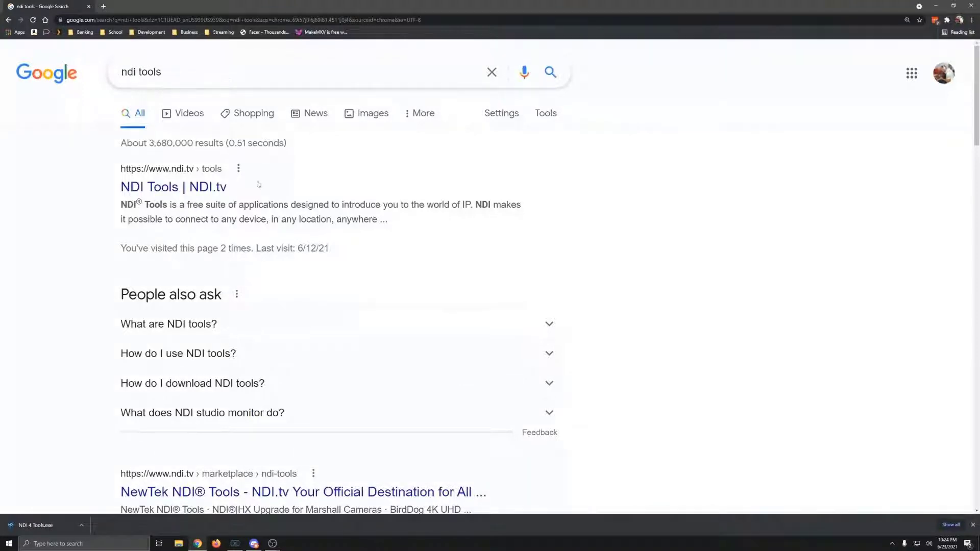
Step: Open the NDI Tools page on ndi.tv and jump to its download section
click(189, 189)
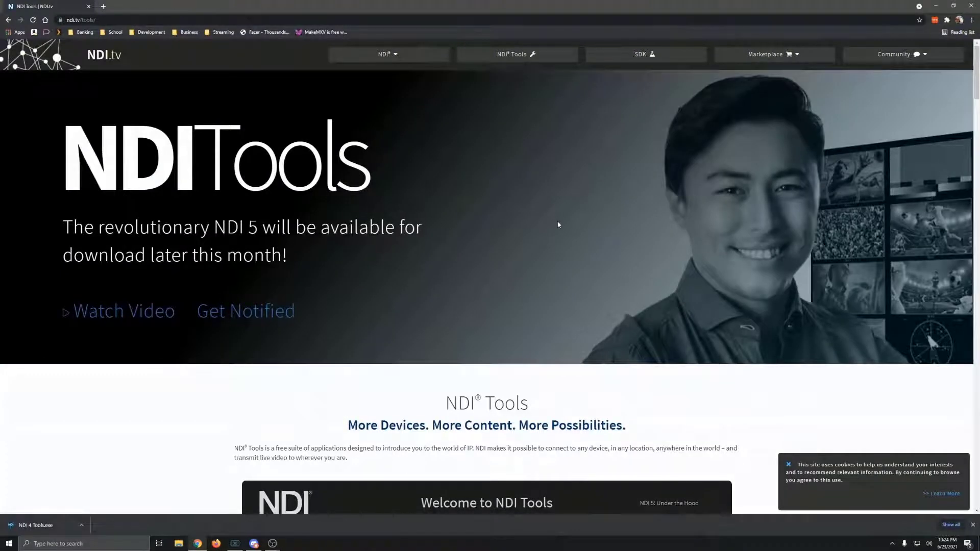
scroll(558, 224, down, 9)
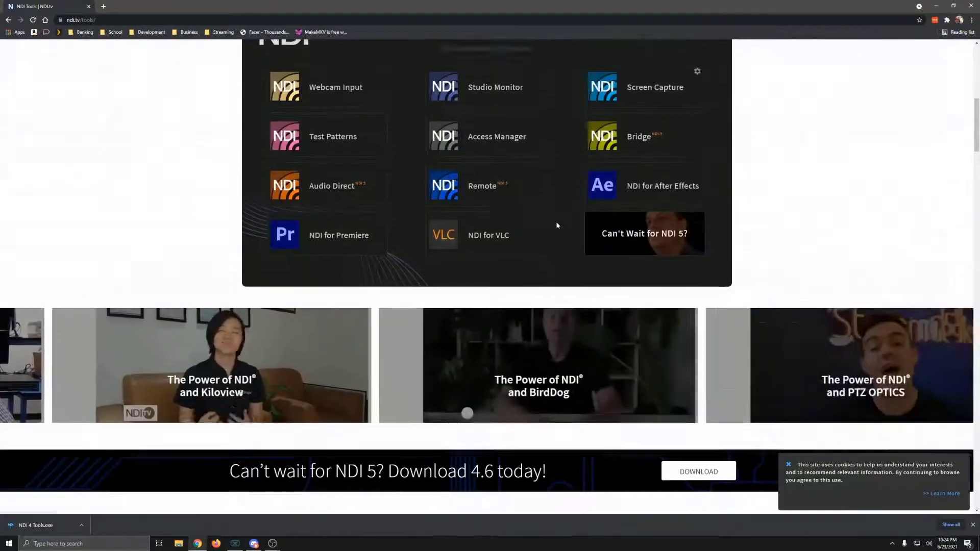
scroll(557, 225, down, 6)
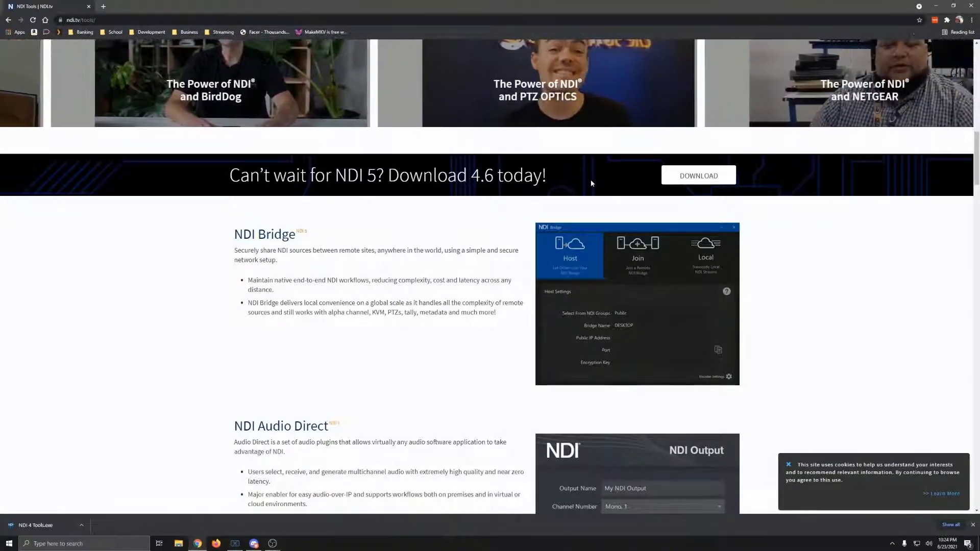
click(698, 176)
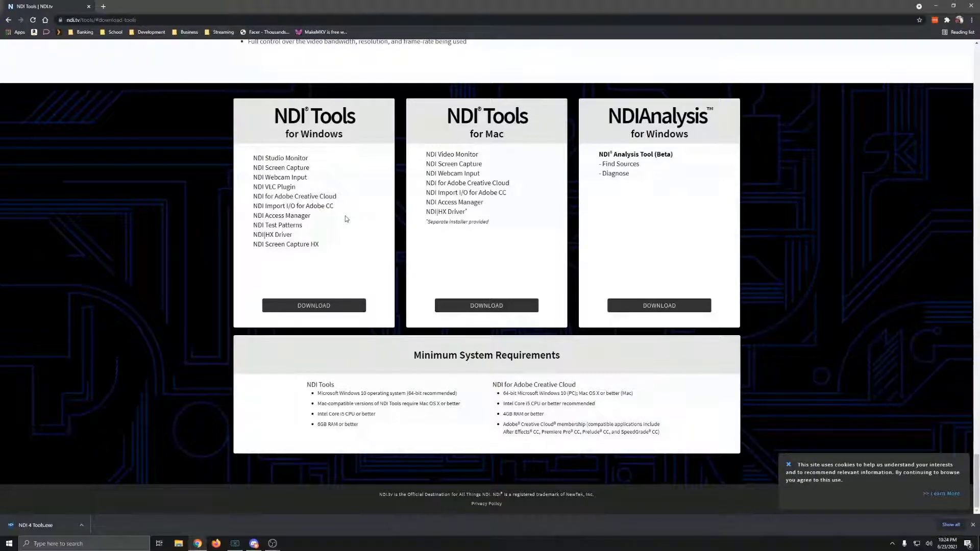
Step: Start the NDI Tools for Windows download to bring up its registration form
click(311, 306)
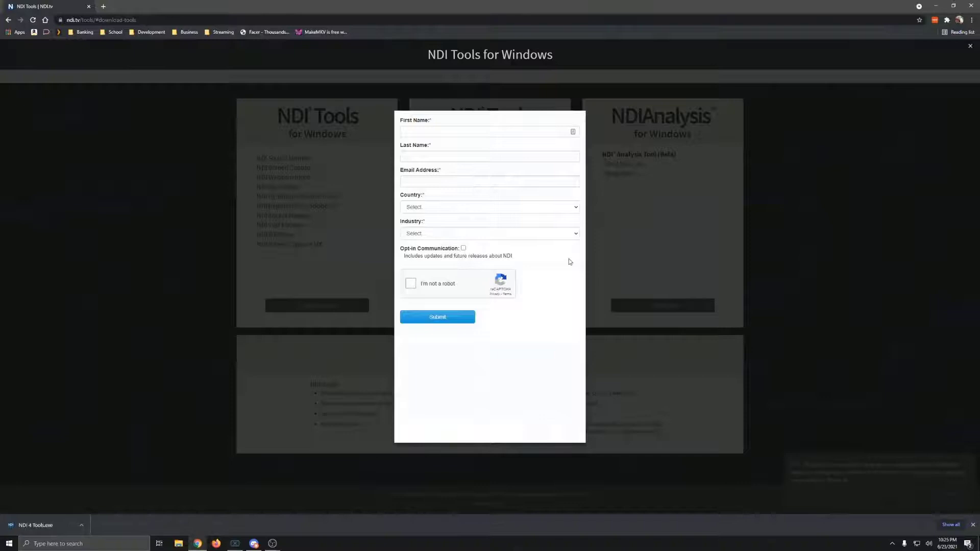
Step: Run NDI 4 Tools.exe from Downloads, accept the license and keep the default install folder
click(971, 6)
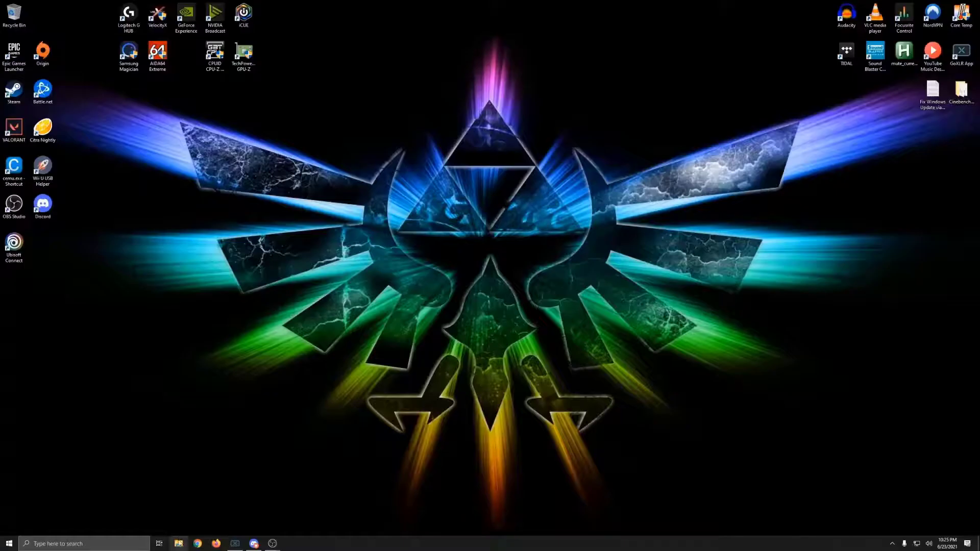
click(178, 543)
click(275, 235)
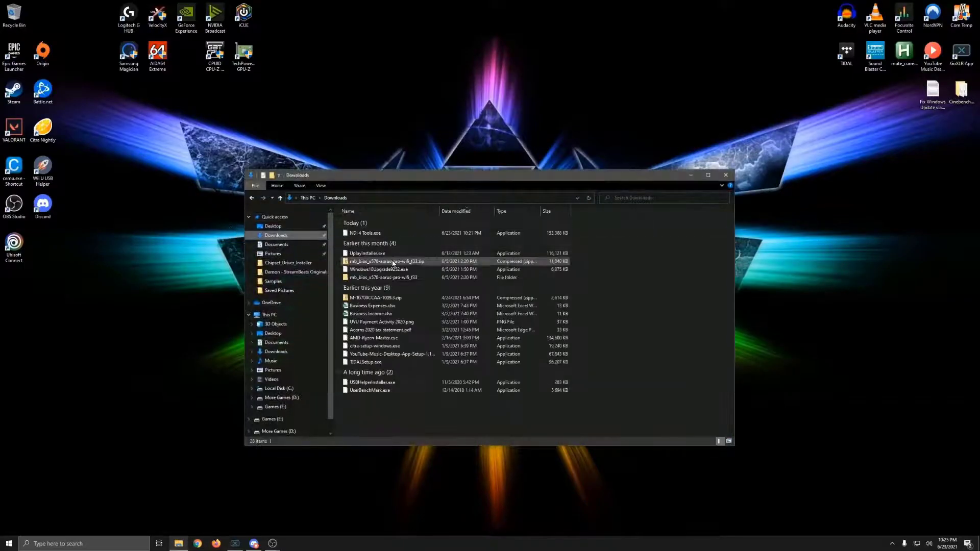
double_click(373, 234)
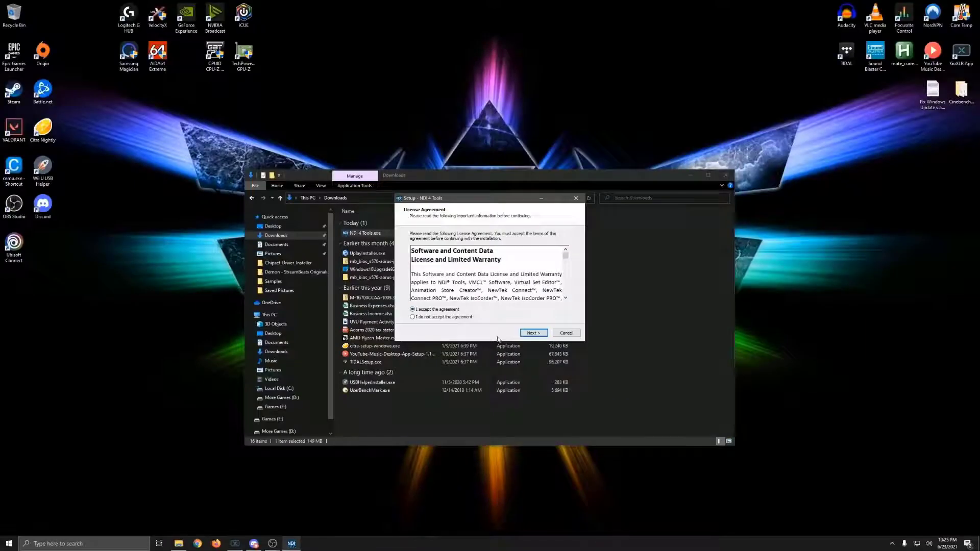
click(534, 333)
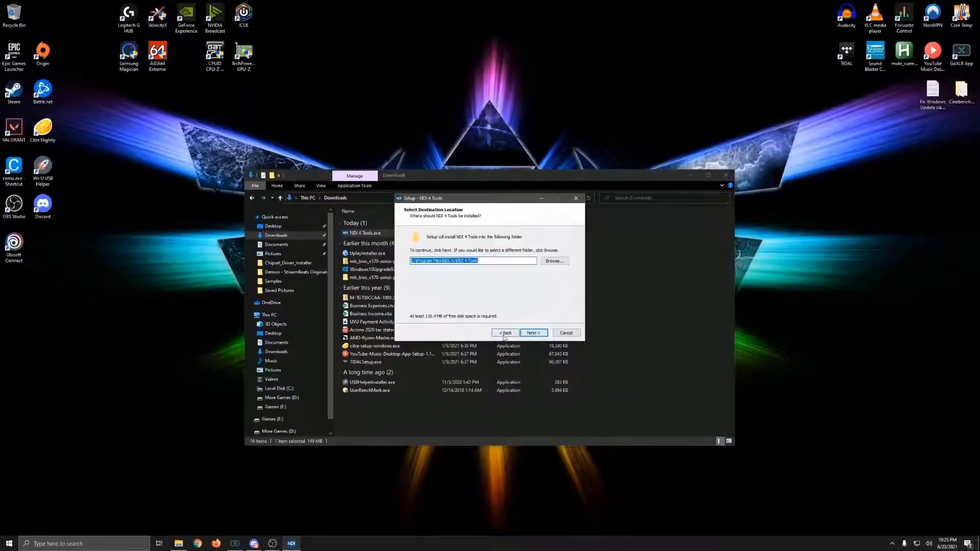
click(531, 333)
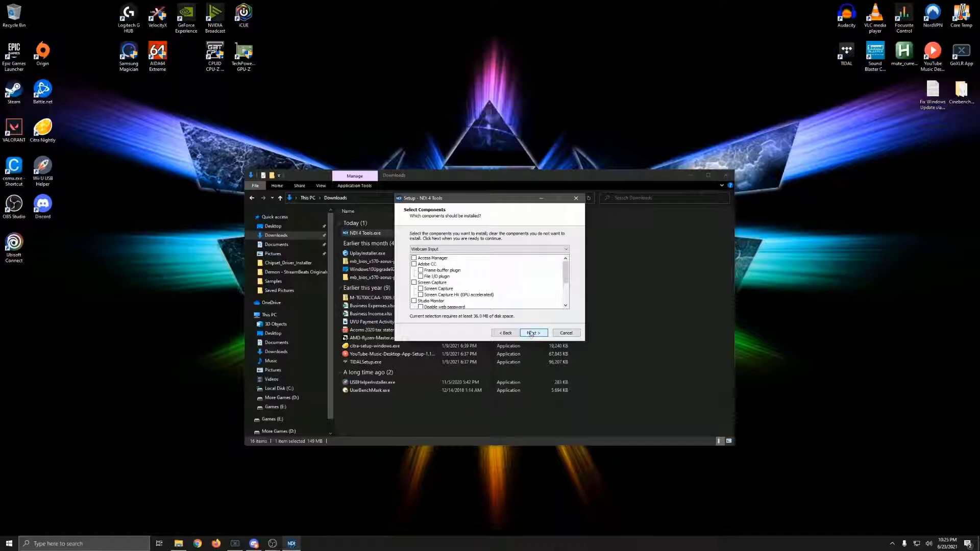
Step: Choose the All NDI Tools component set and review the checked components
click(465, 249)
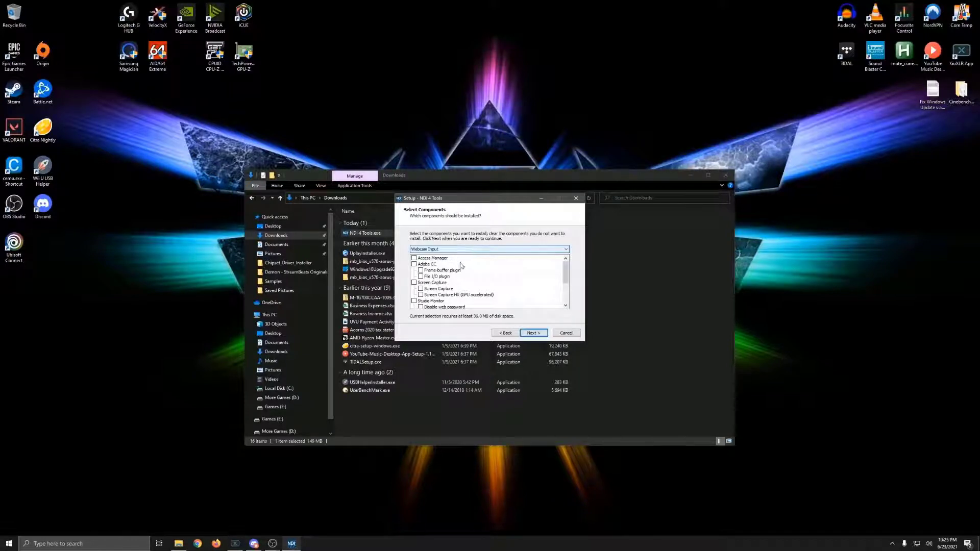
click(464, 249)
click(463, 263)
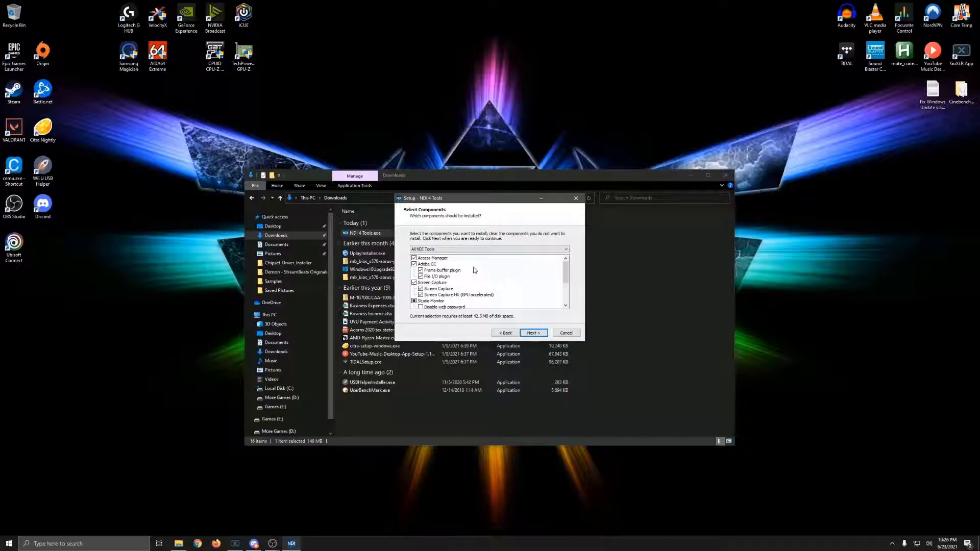
scroll(474, 269, down, 2)
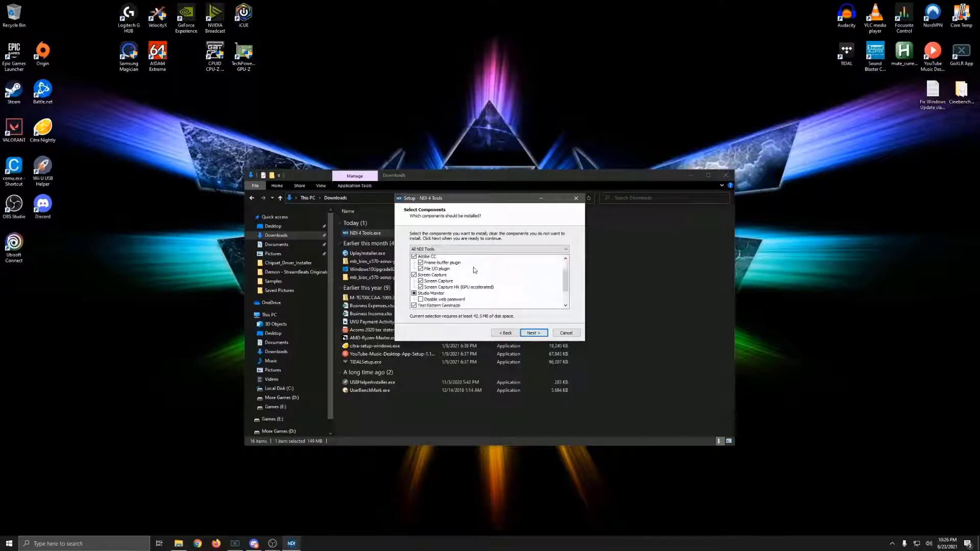
scroll(474, 270, up, 1)
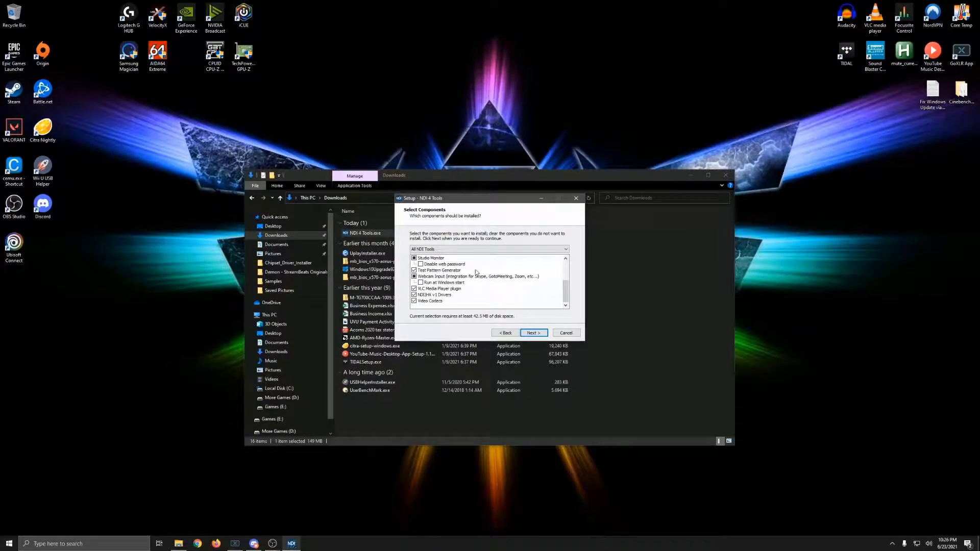
scroll(474, 271, up, 1)
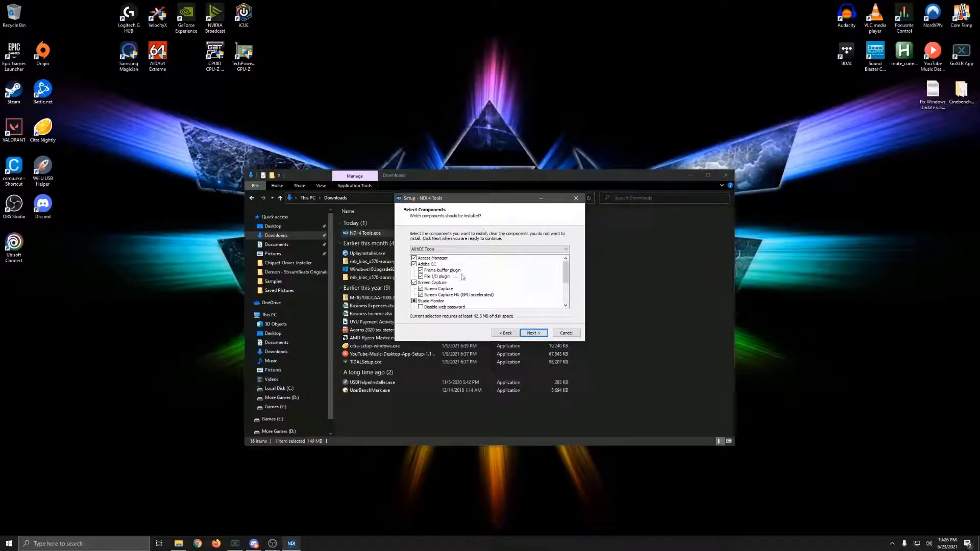
scroll(453, 276, down, 2)
scroll(453, 278, down, 1)
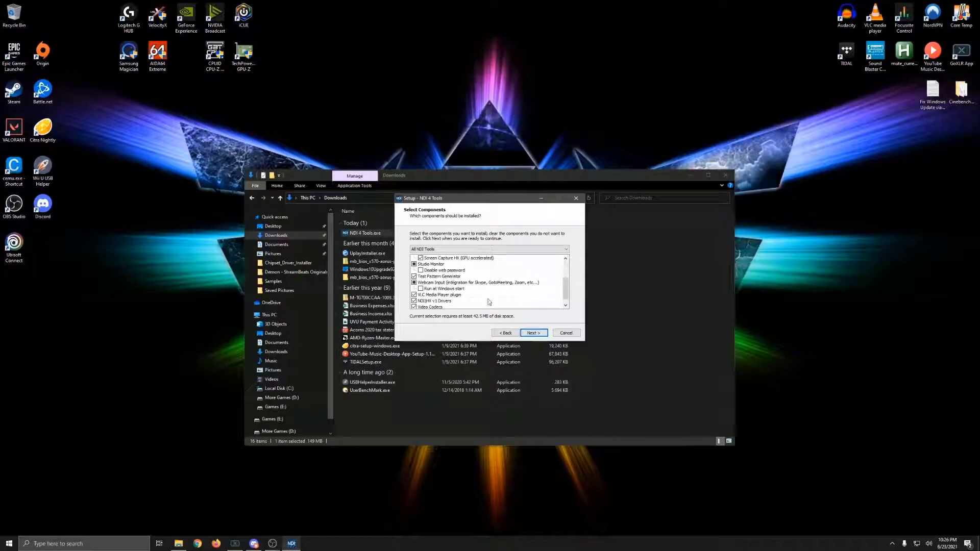
scroll(488, 302, down, 1)
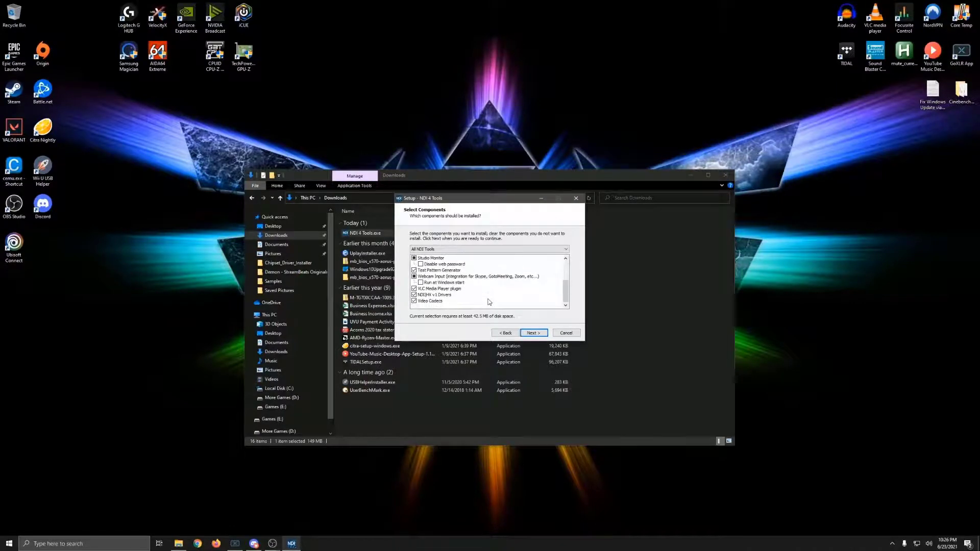
Step: Install NDI 4 Tools with the default Start Menu folder, skip the NDI introduction, and close Downloads
click(533, 333)
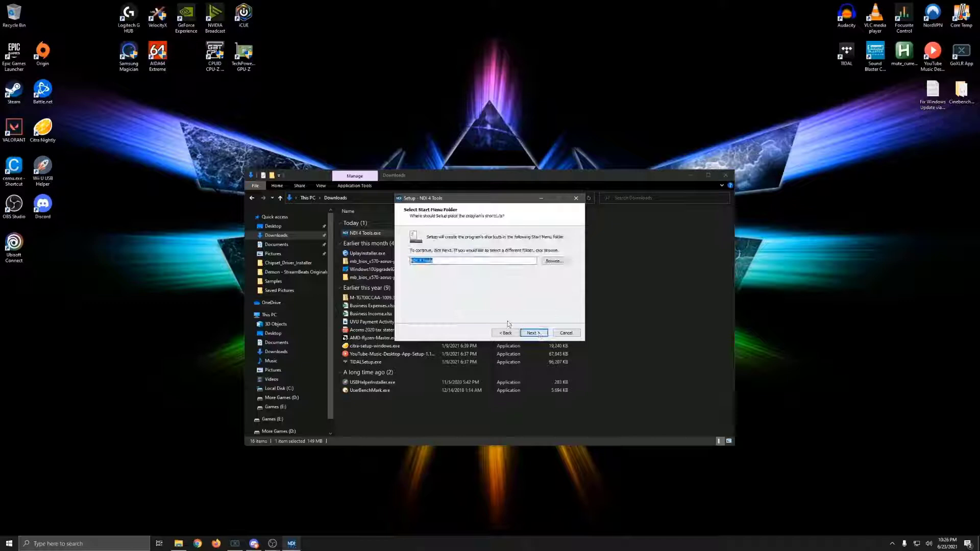
click(539, 336)
click(533, 332)
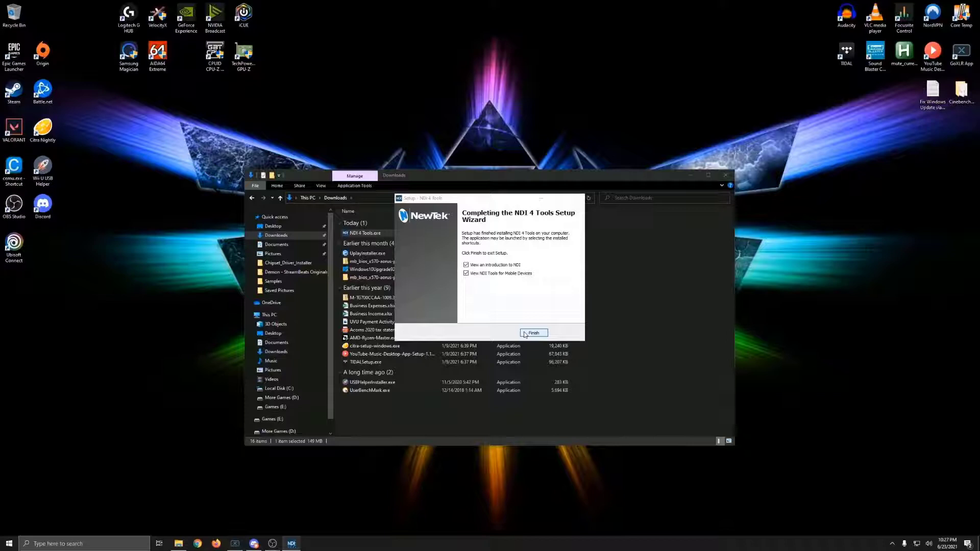
click(465, 265)
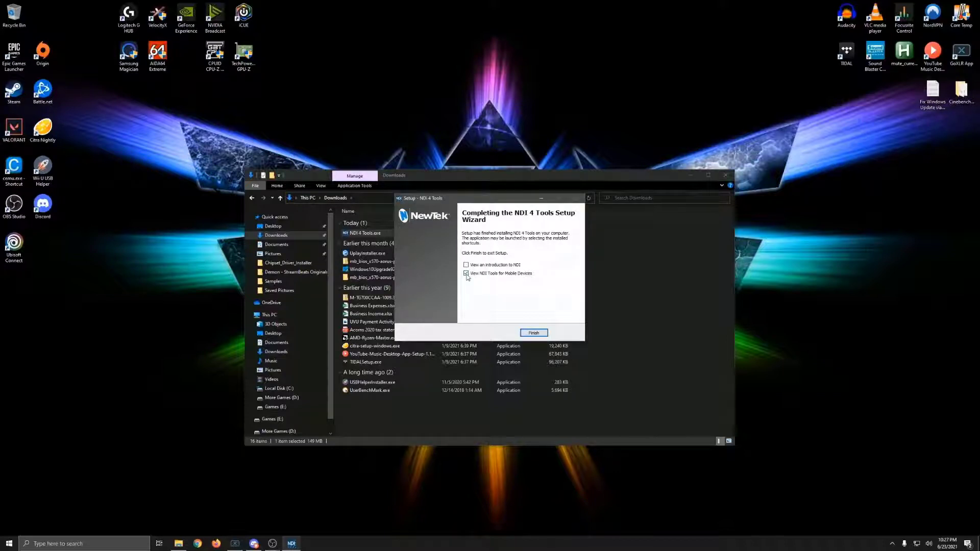
click(533, 333)
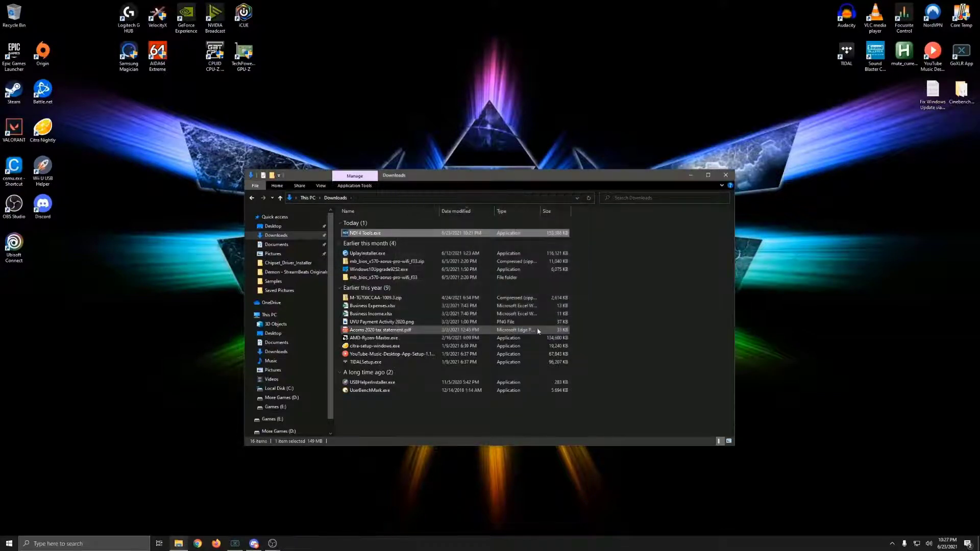
click(726, 176)
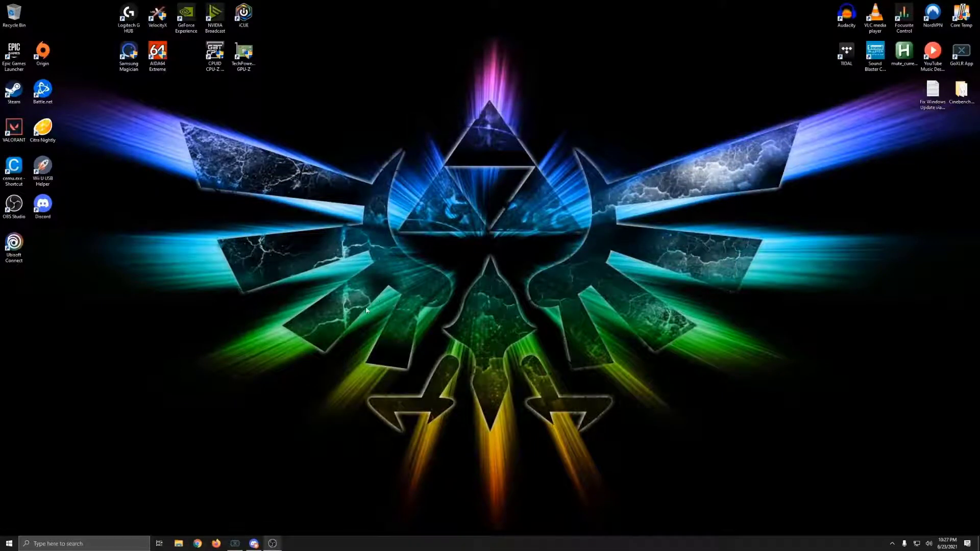
Step: Search the Start menu for 'screen' and launch NDI Screen Capture
key(super)
text(ndi)
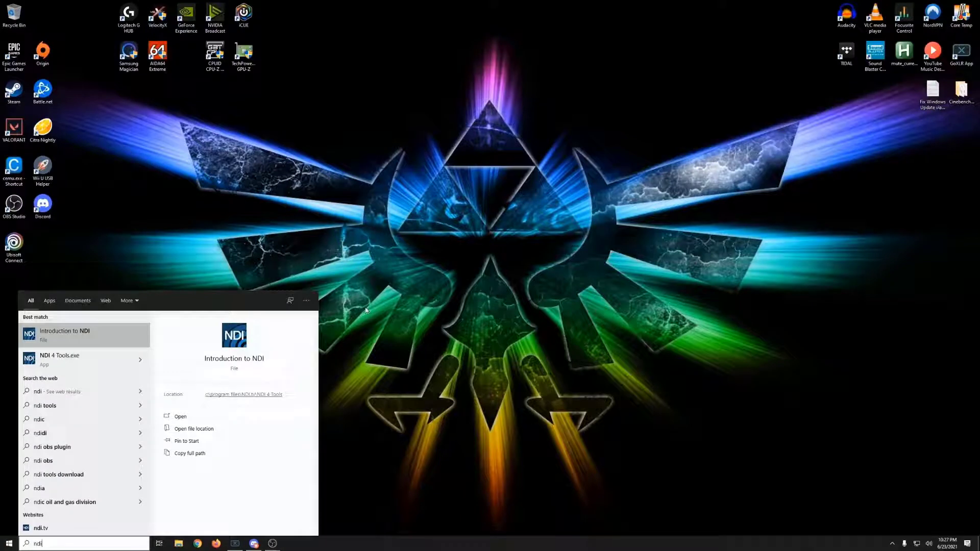
key(BackSpace)
key(BackSpace)
key(BackSpace)
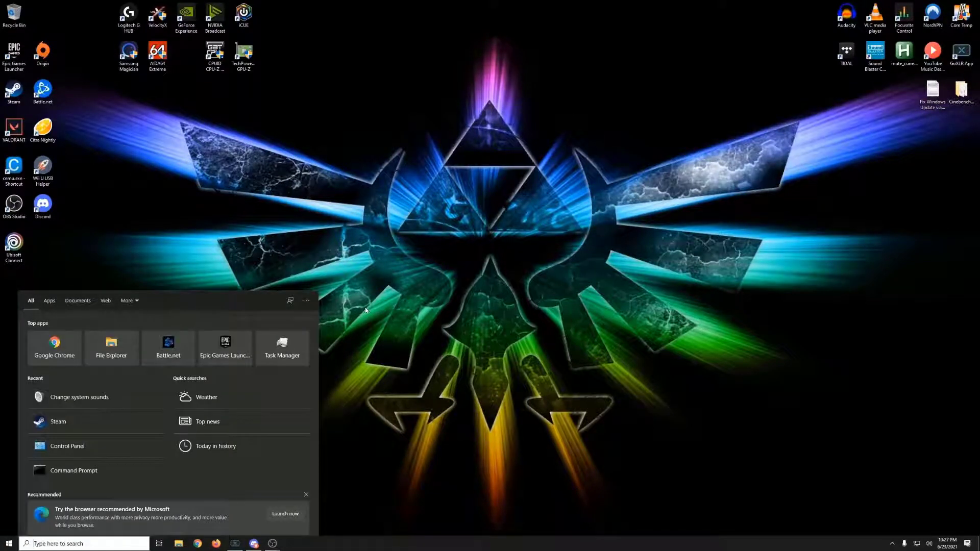
text(screen)
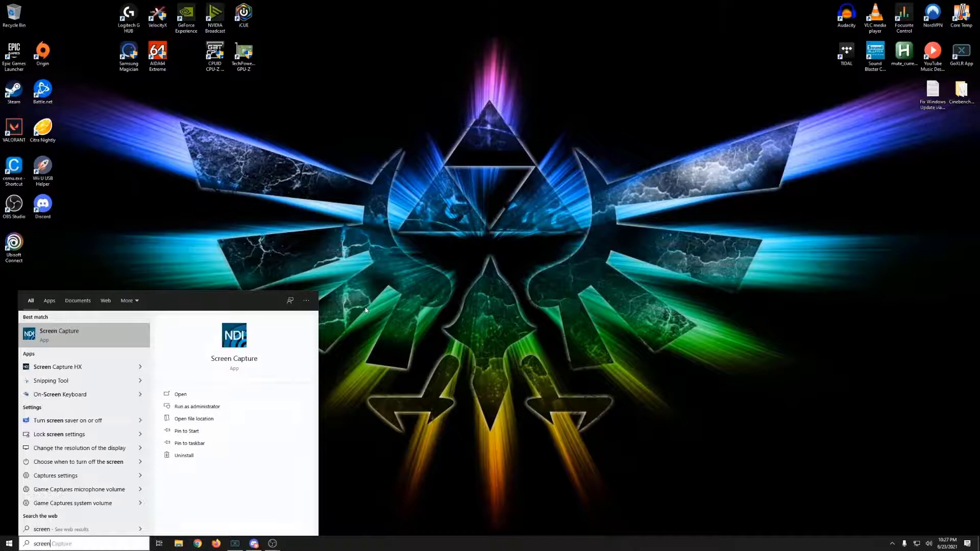
click(71, 339)
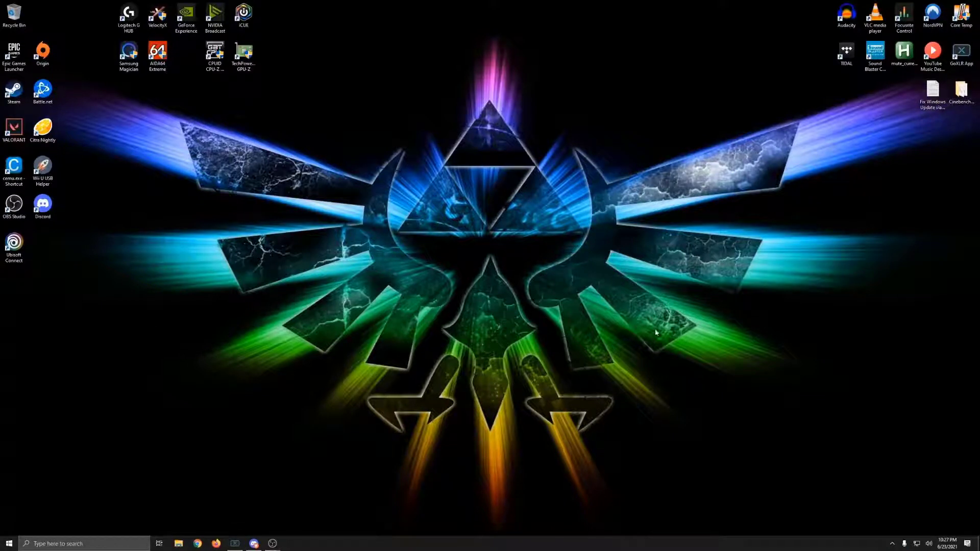
Step: Set the NDI tray app's Webcam Audio Source to Chat Mic (TC-Helicon GoXLR)
click(893, 545)
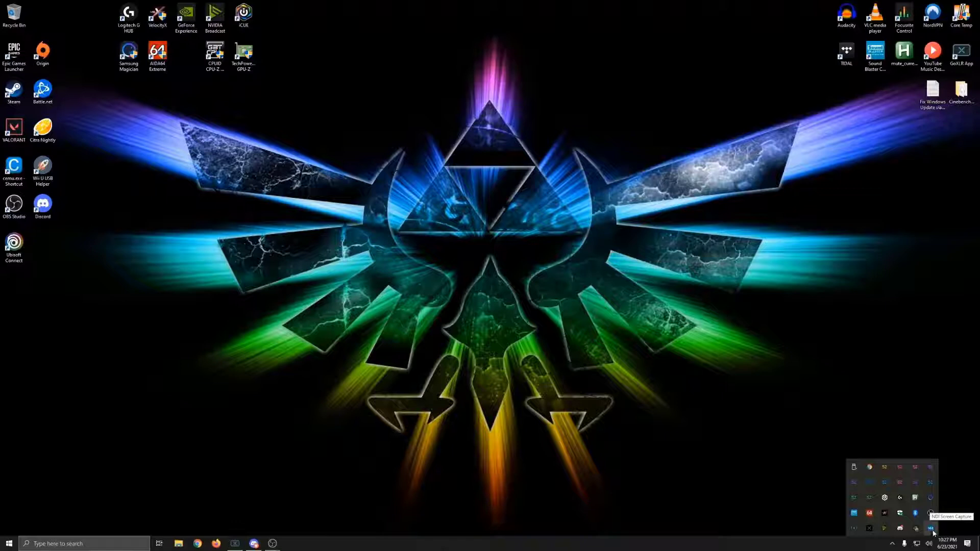
right_click(933, 531)
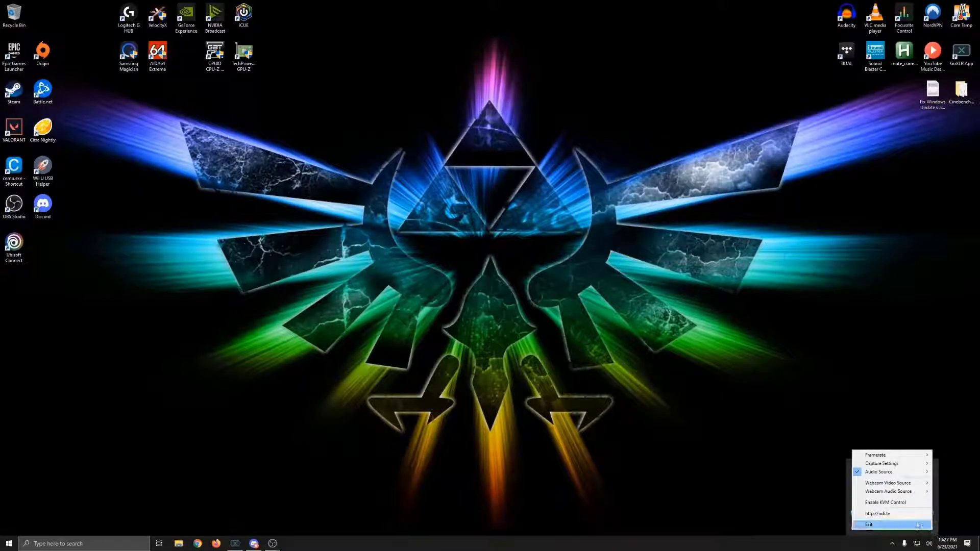
mouse_move(894, 465)
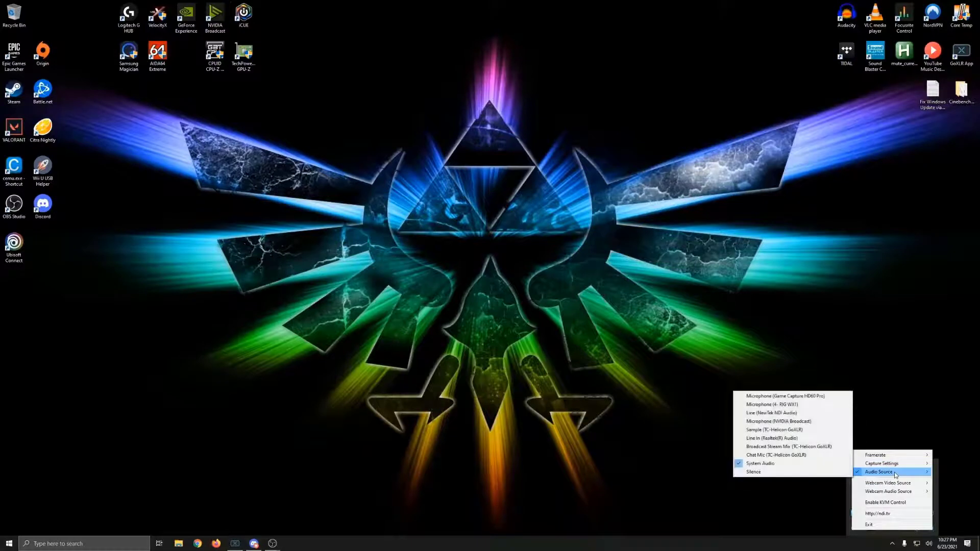
mouse_move(893, 494)
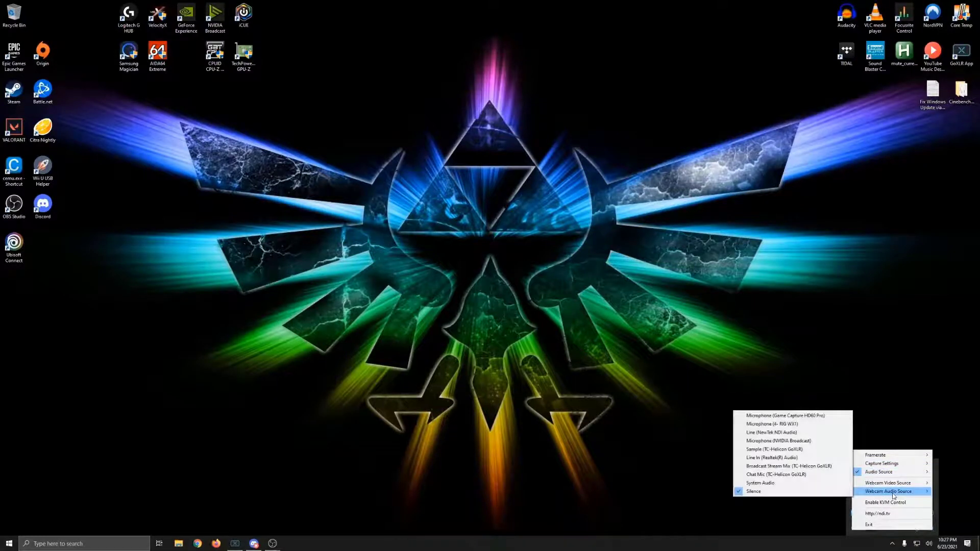
click(812, 479)
click(892, 544)
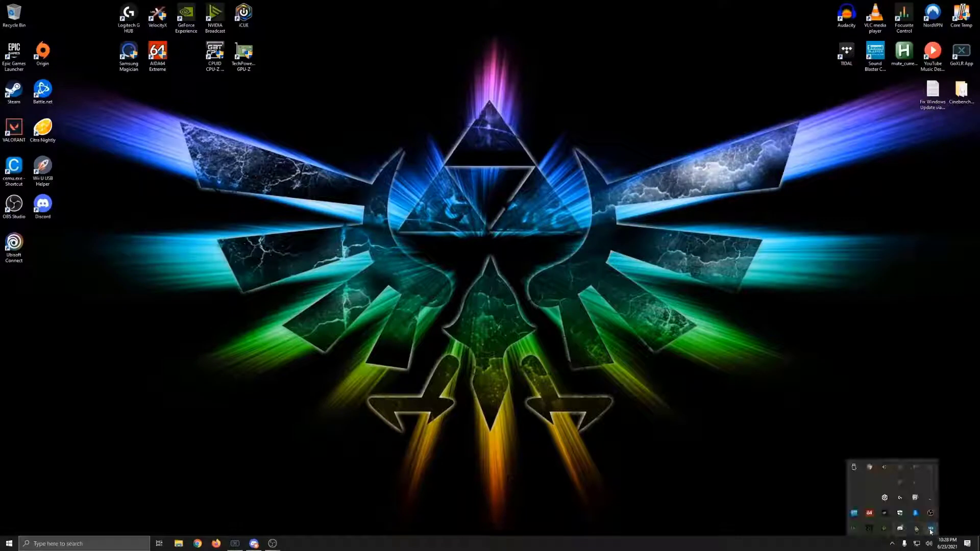
Step: Toggle the Mouse Pointer option under NDI Screen Capture's Capture Settings
right_click(931, 528)
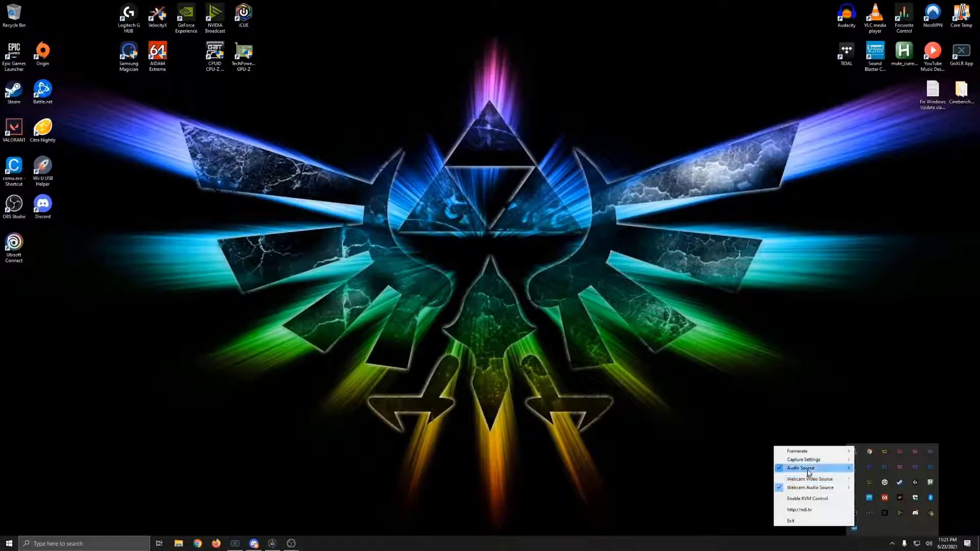
mouse_move(806, 490)
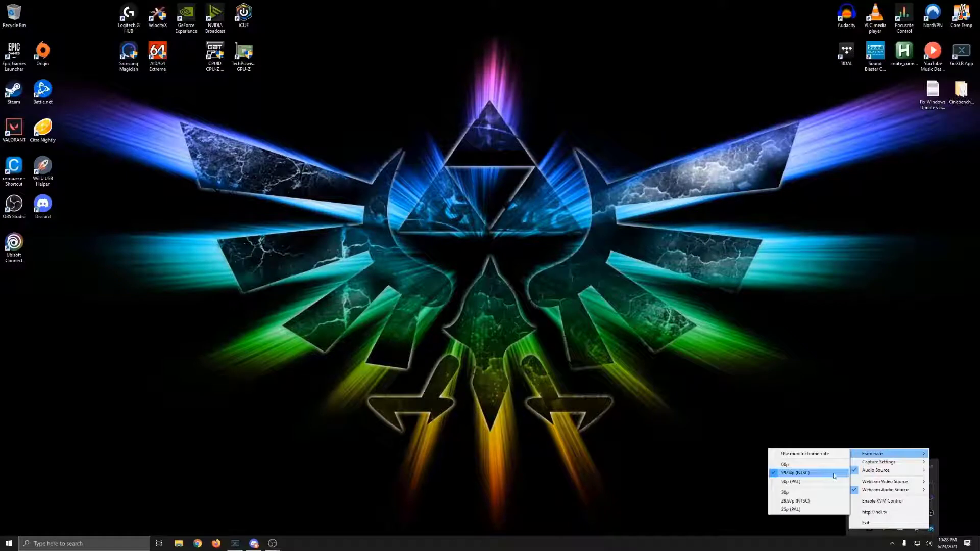
mouse_move(861, 466)
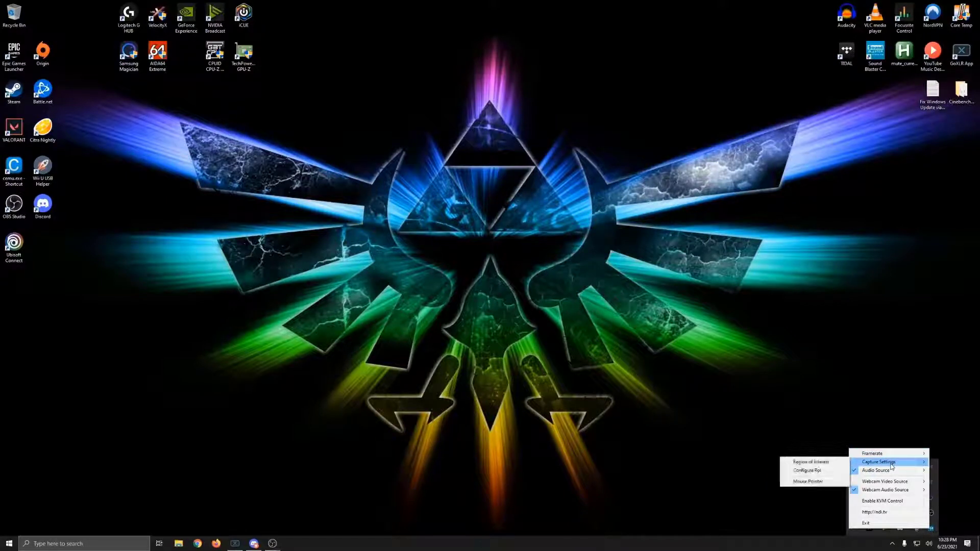
click(820, 482)
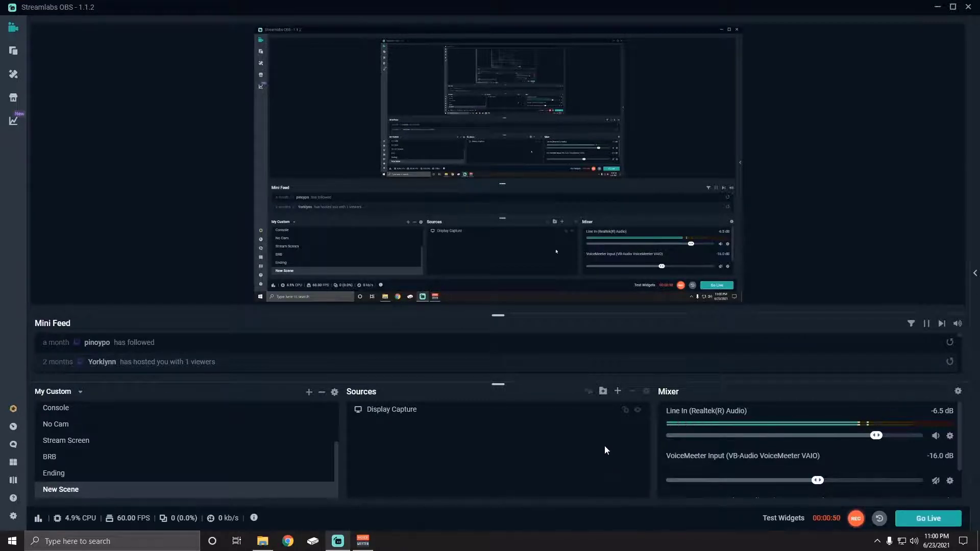
Step: Add an NDI source named 'mic' to New Scene and hide it with its eye icon
click(618, 391)
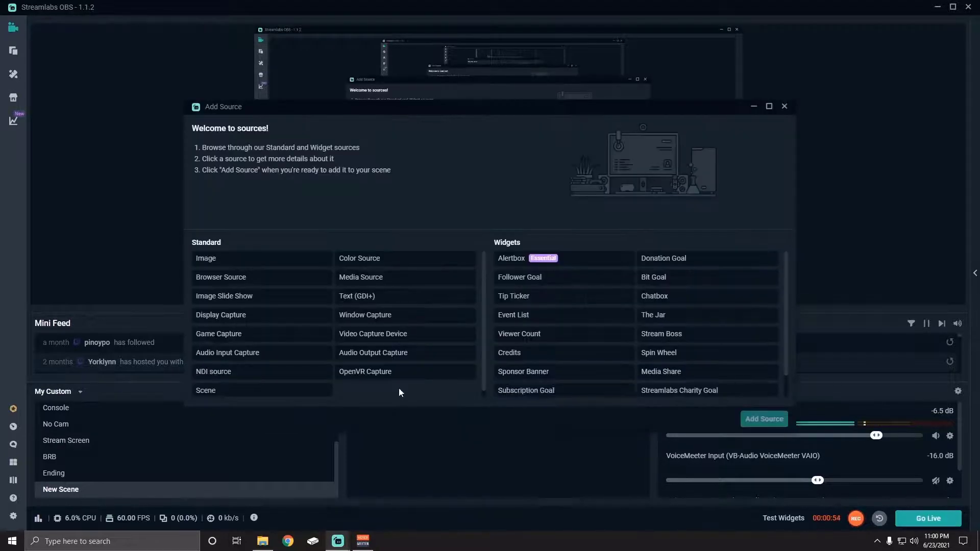
click(301, 377)
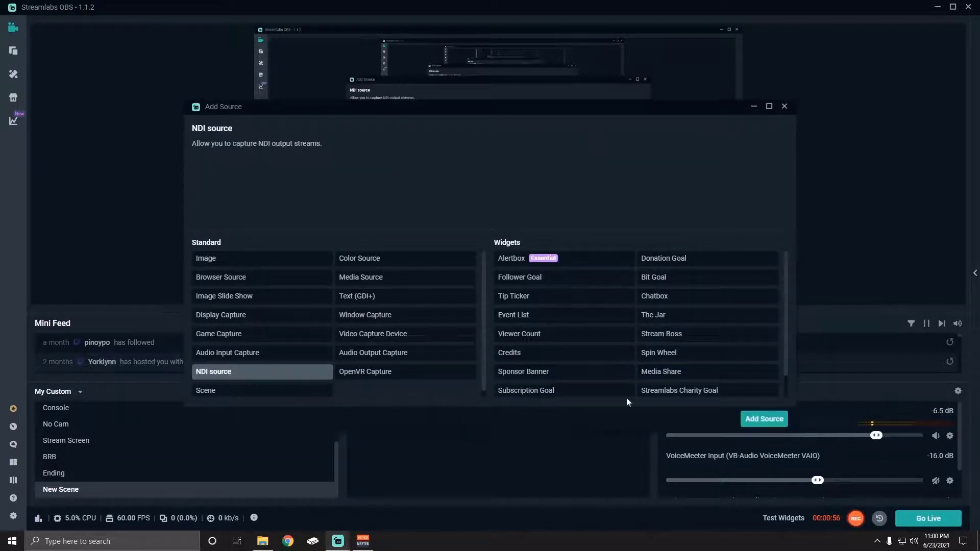
click(754, 416)
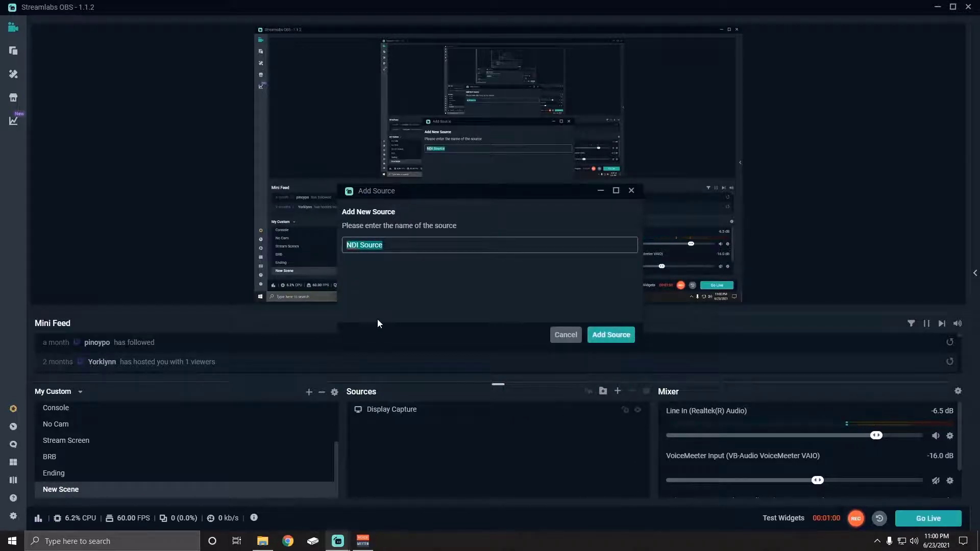
text(mic)
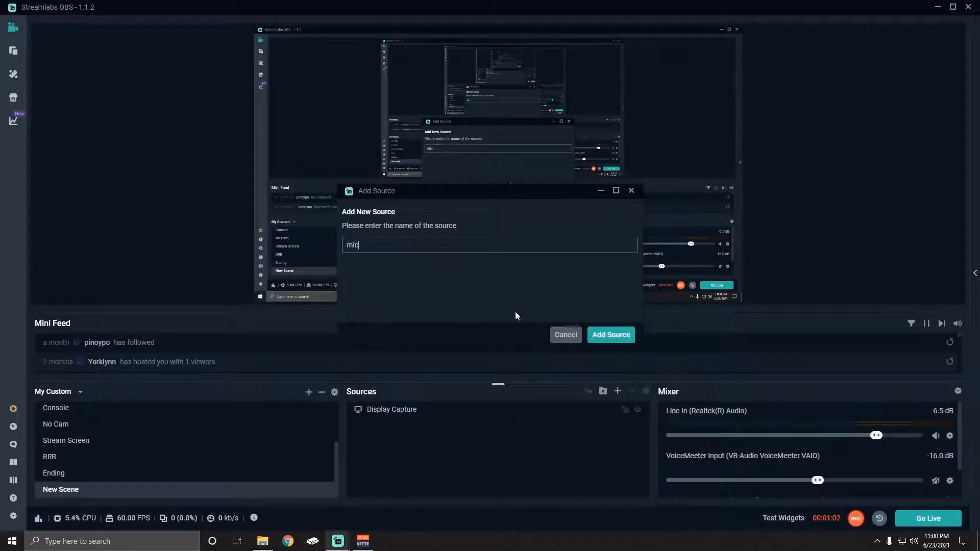
click(612, 339)
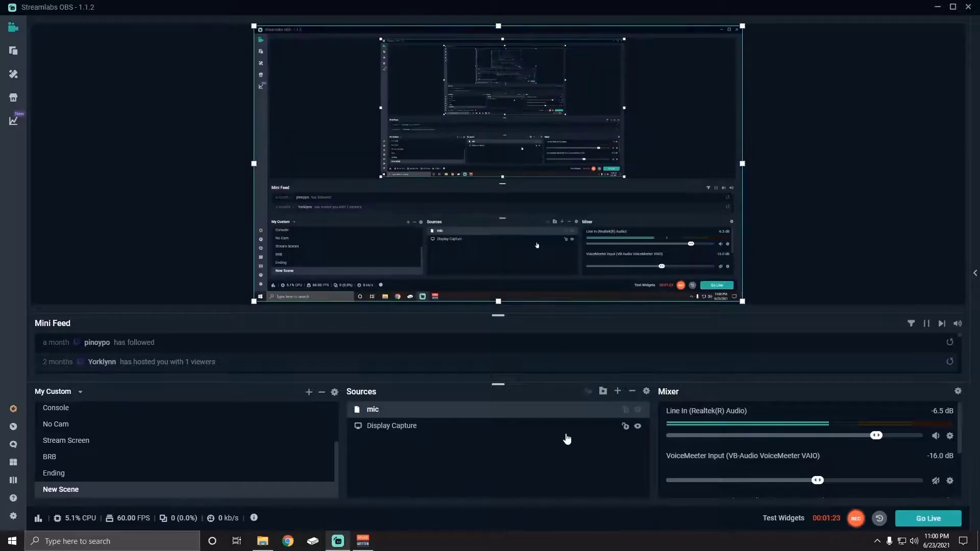
click(637, 410)
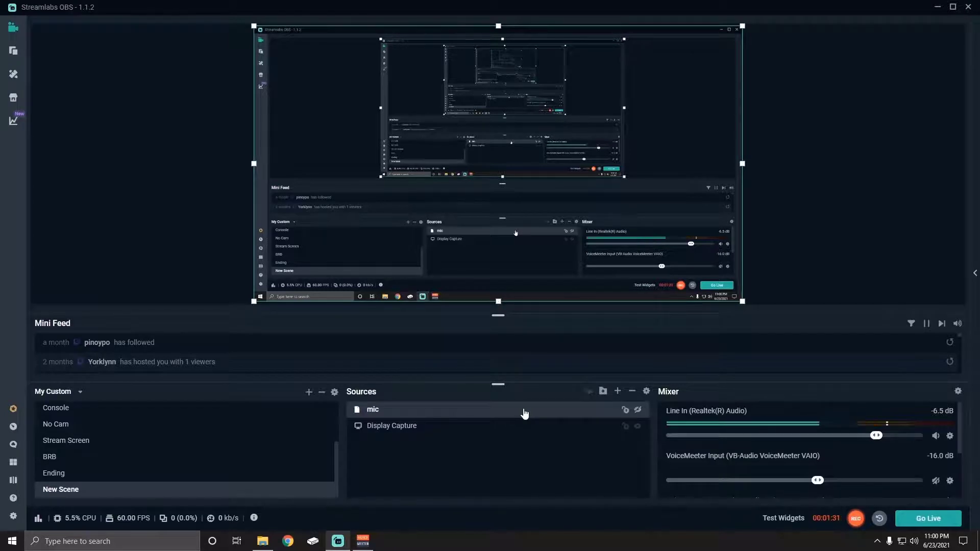
Step: Make mic visible again and set its NDI Latency Mode to Low (experimental)
click(639, 409)
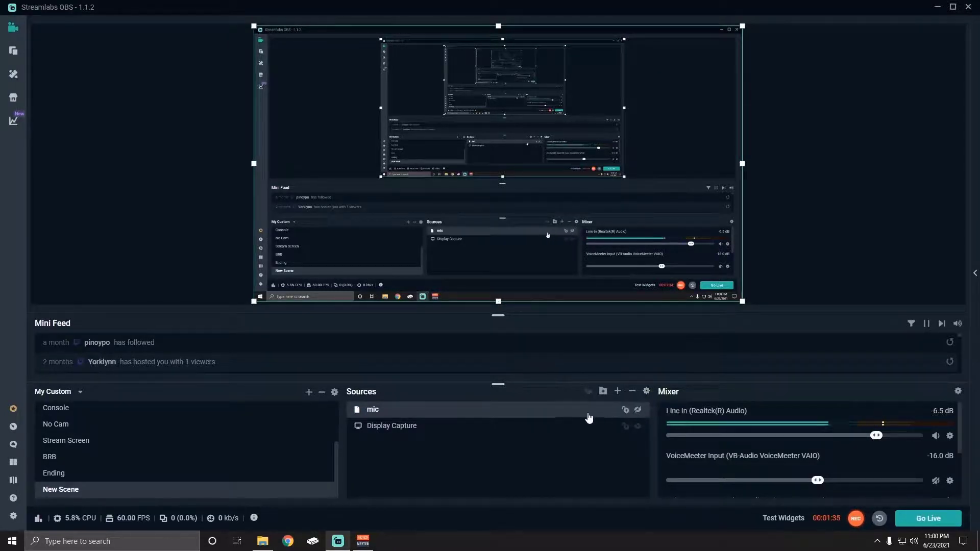
click(646, 391)
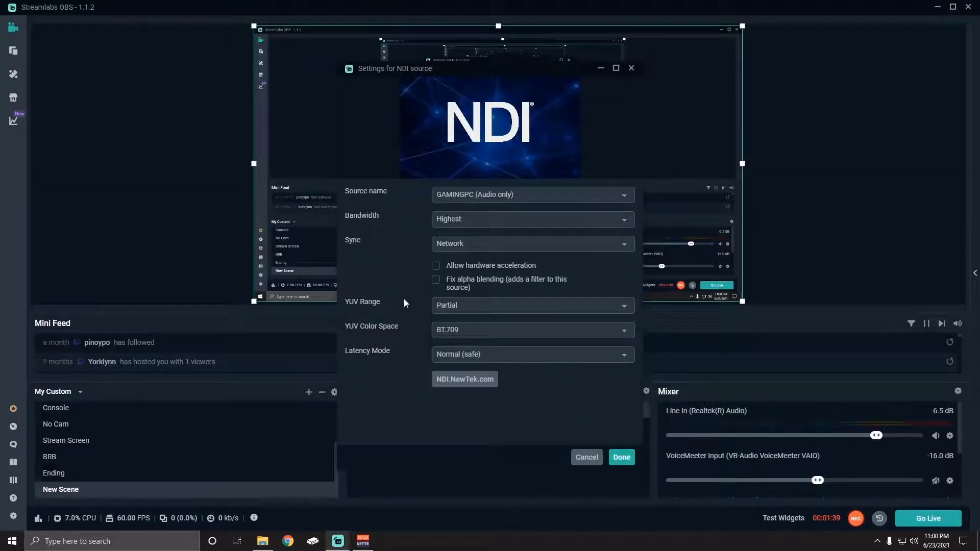
drag(427, 69, 545, 62)
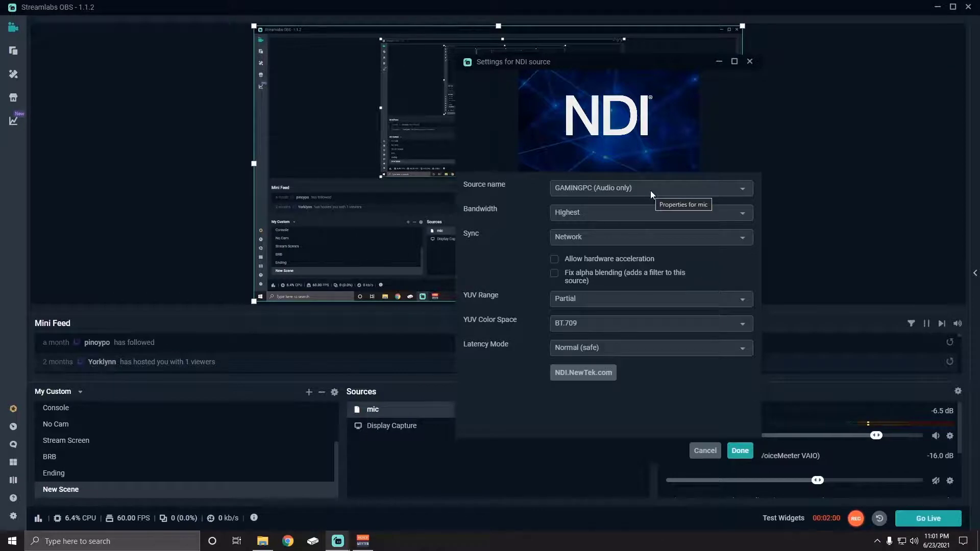
click(624, 352)
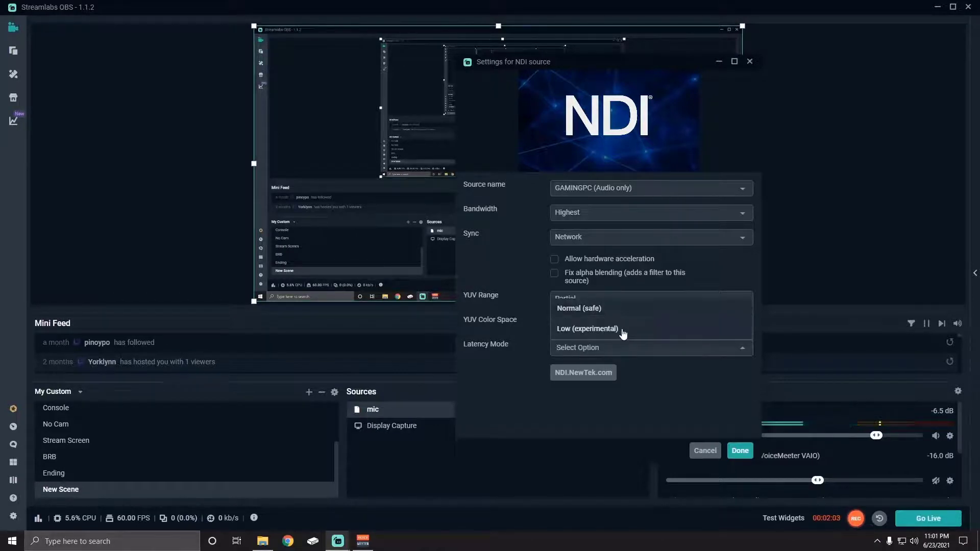
click(622, 330)
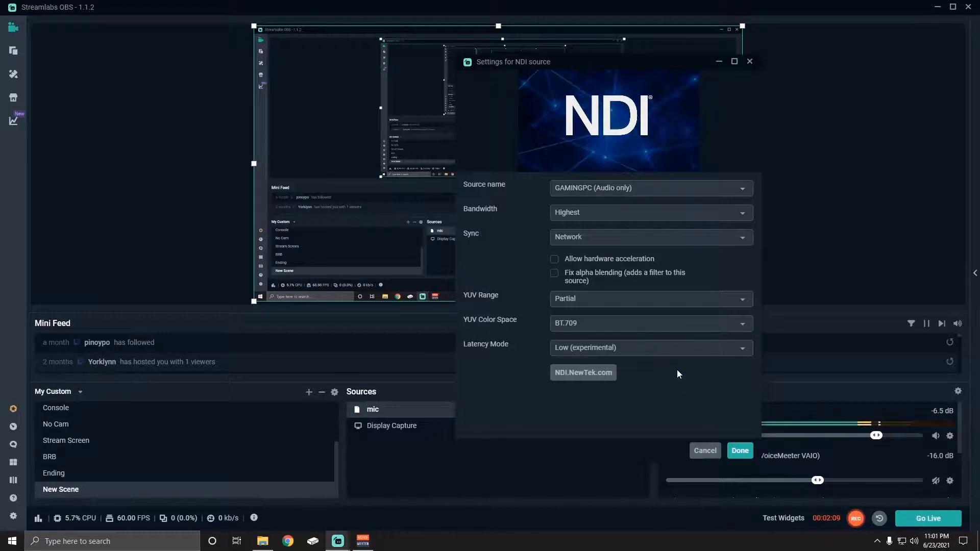
click(740, 451)
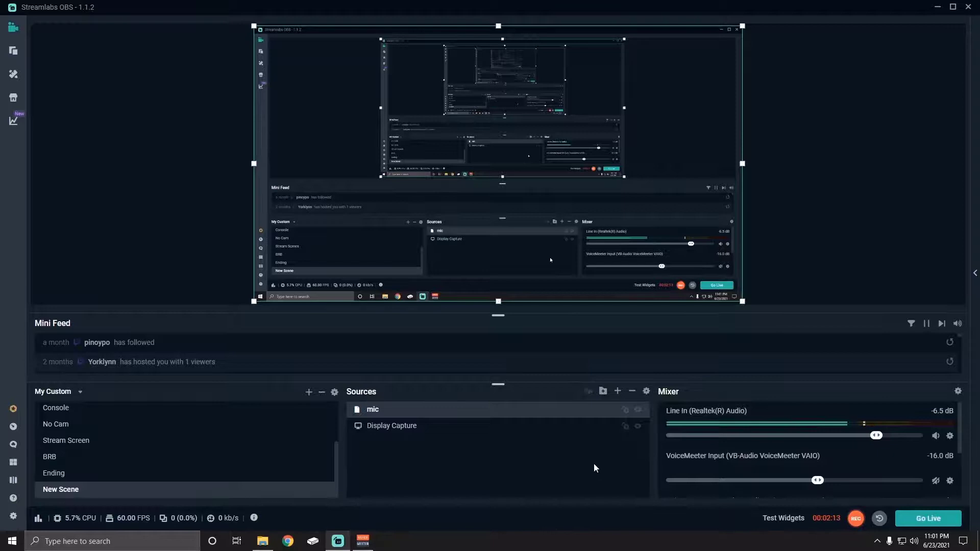
click(639, 409)
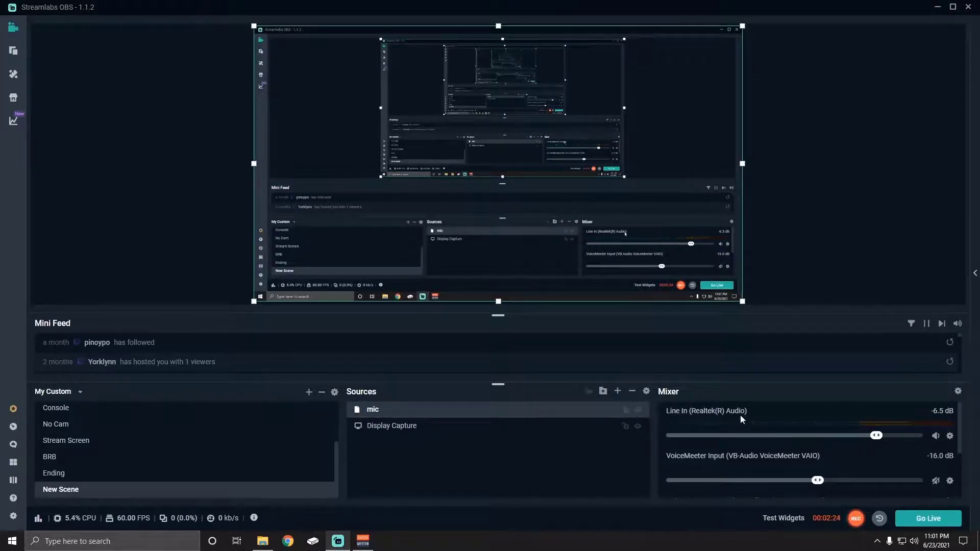
click(935, 436)
click(638, 410)
click(638, 410)
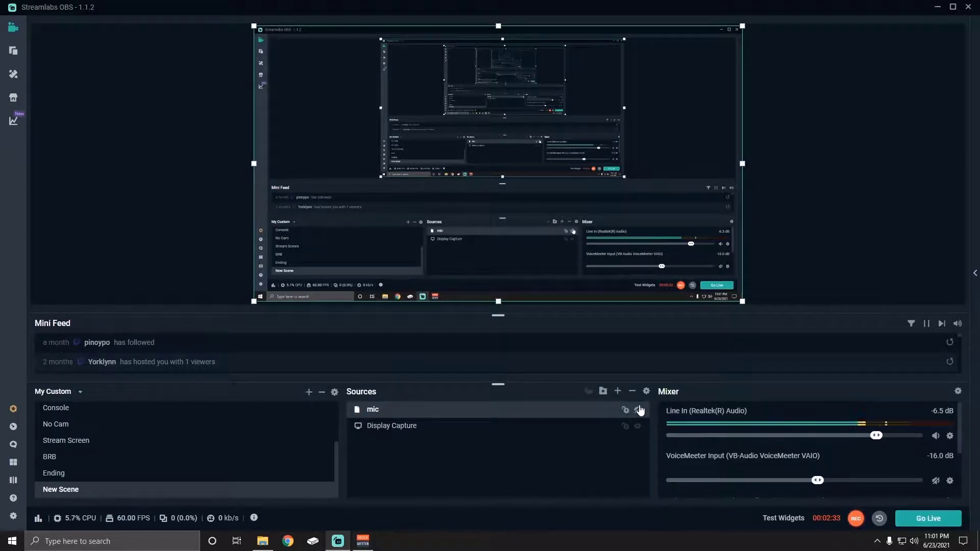
click(935, 437)
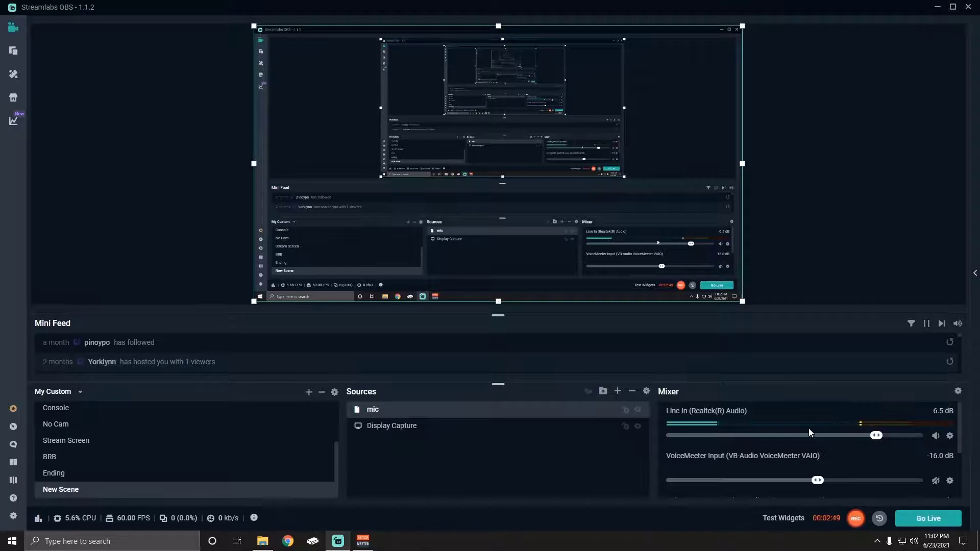
scroll(808, 428, down, 1)
scroll(808, 427, down, 1)
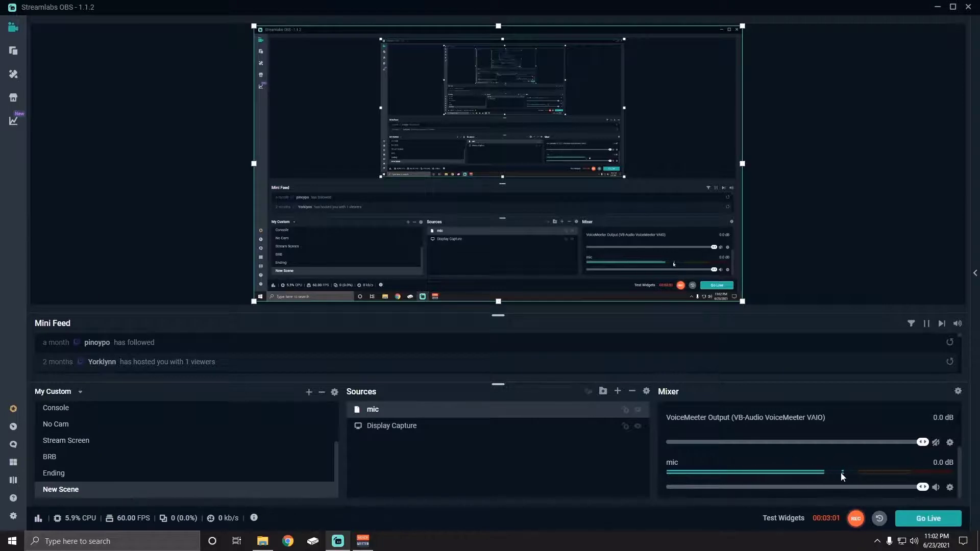
click(638, 409)
scroll(852, 472, up, 3)
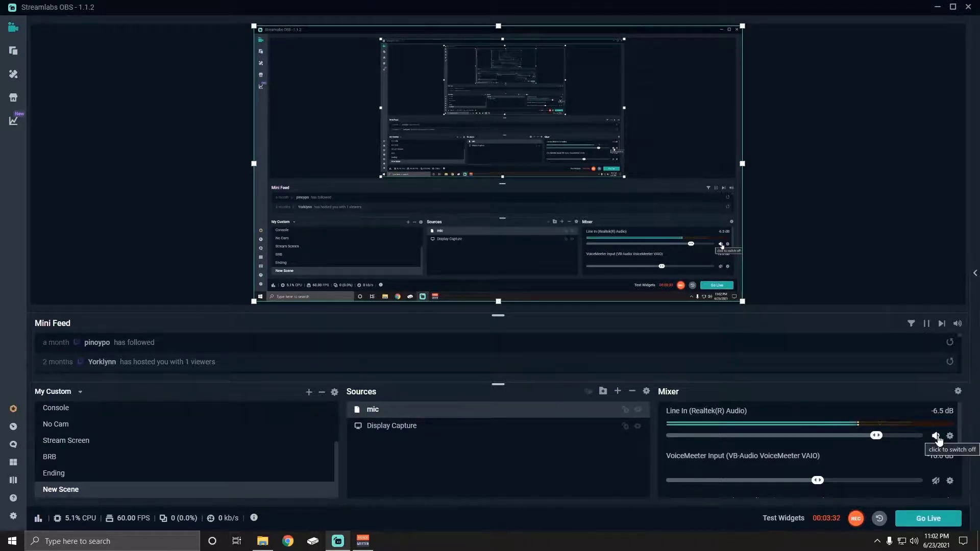
scroll(829, 446, down, 2)
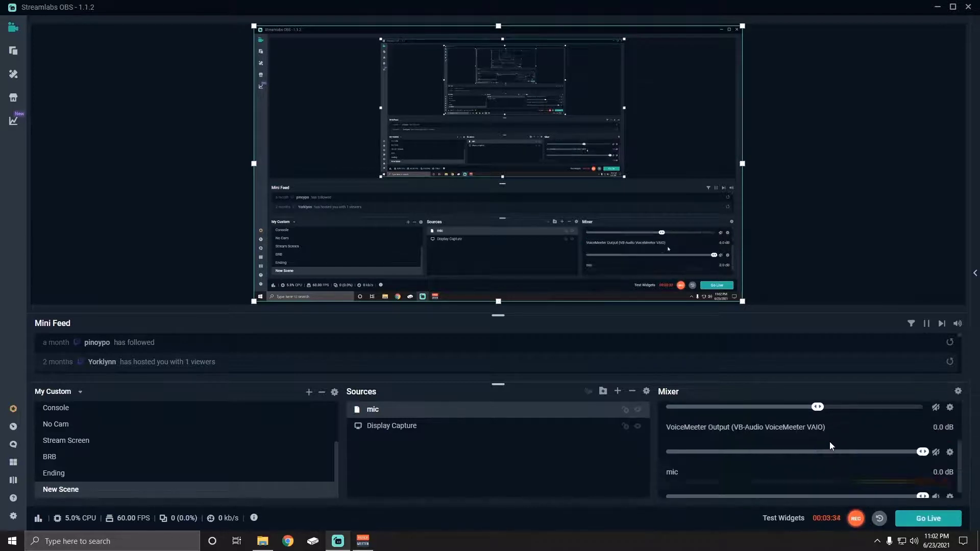
scroll(829, 442, down, 1)
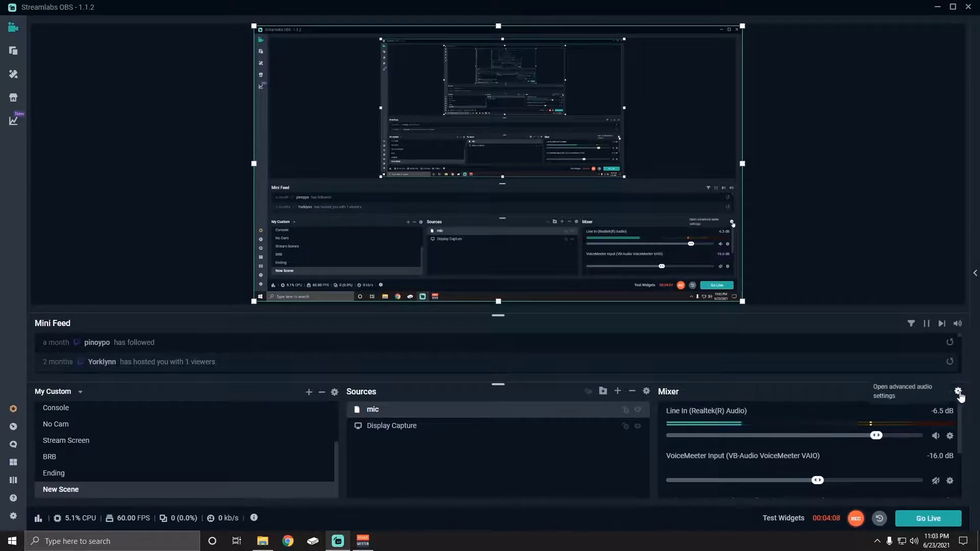
Step: Enable Downmix to Mono for mic in Advanced Audio Settings, then close the window
click(958, 392)
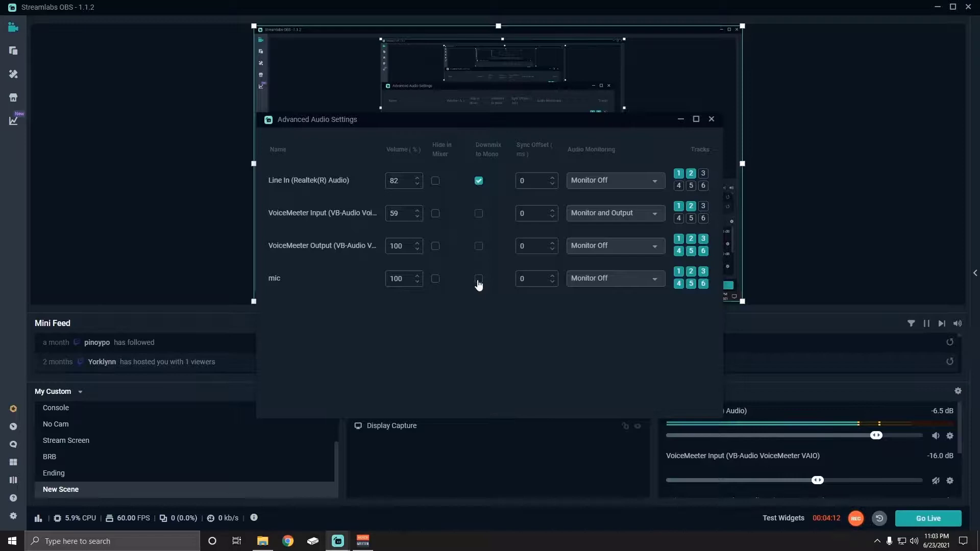
click(478, 279)
click(711, 121)
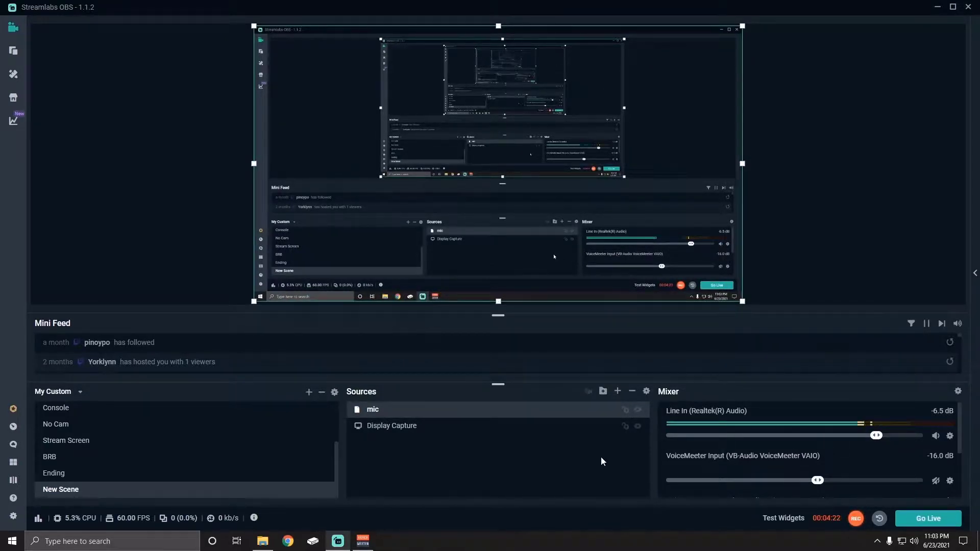
scroll(705, 445, down, 4)
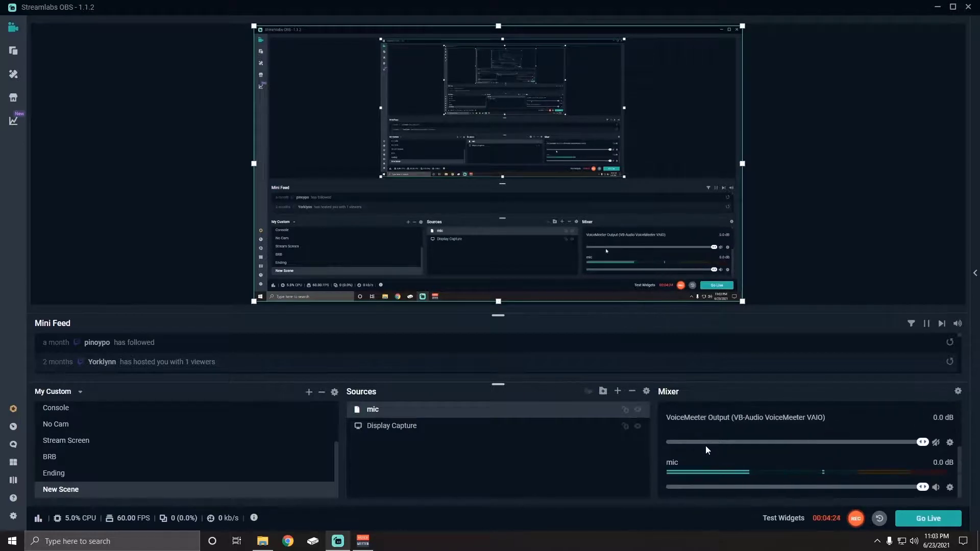
scroll(705, 446, up, 4)
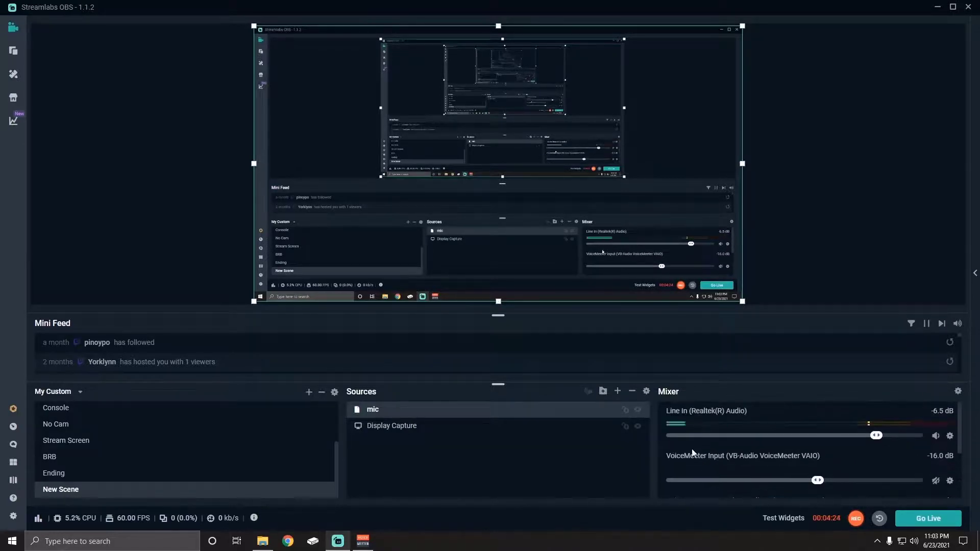
Step: Add a new NDI source named 'game' to the scene instead of reusing the mic source
click(617, 392)
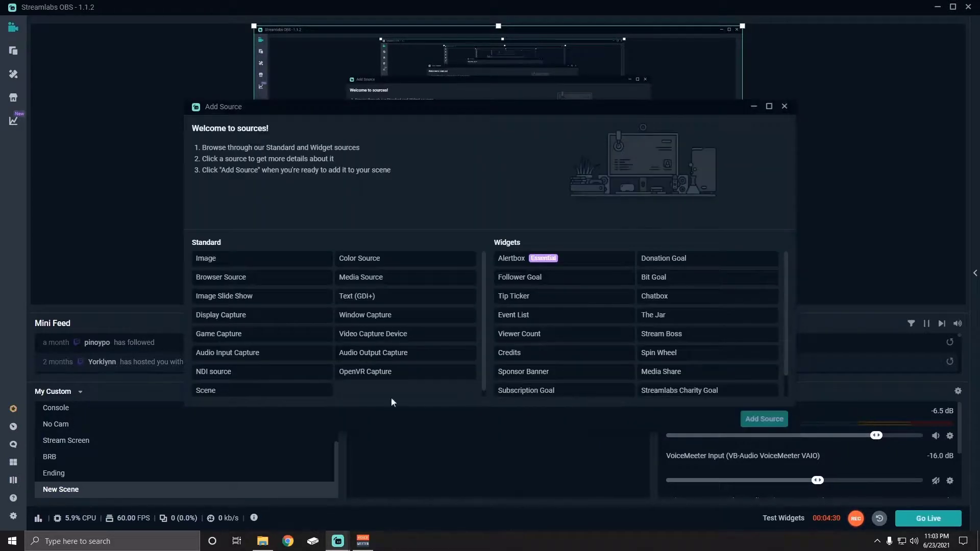
click(289, 373)
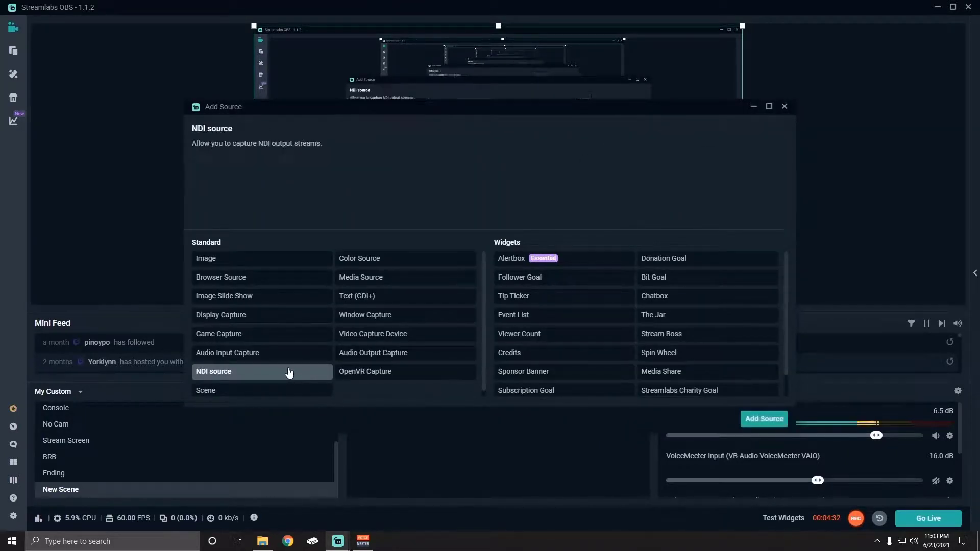
click(760, 418)
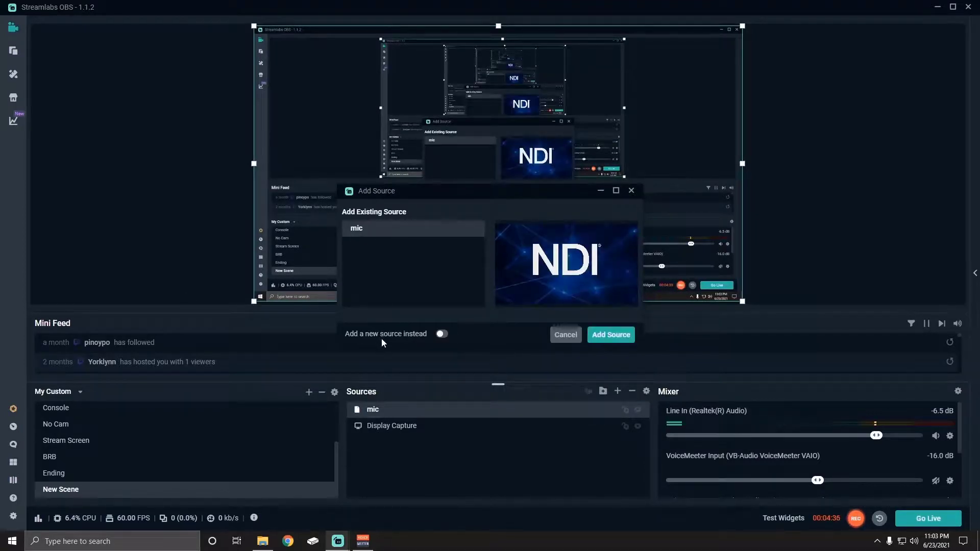
click(443, 335)
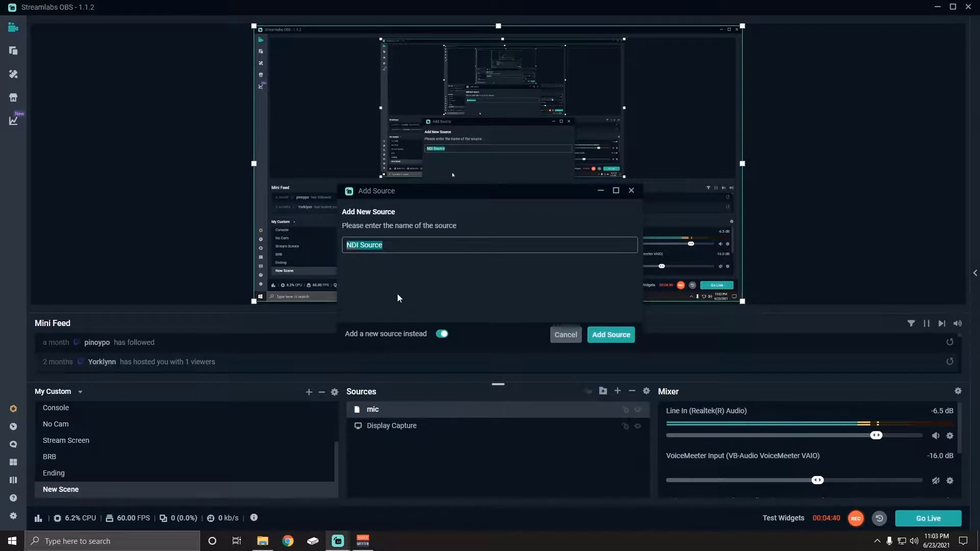
text(game)
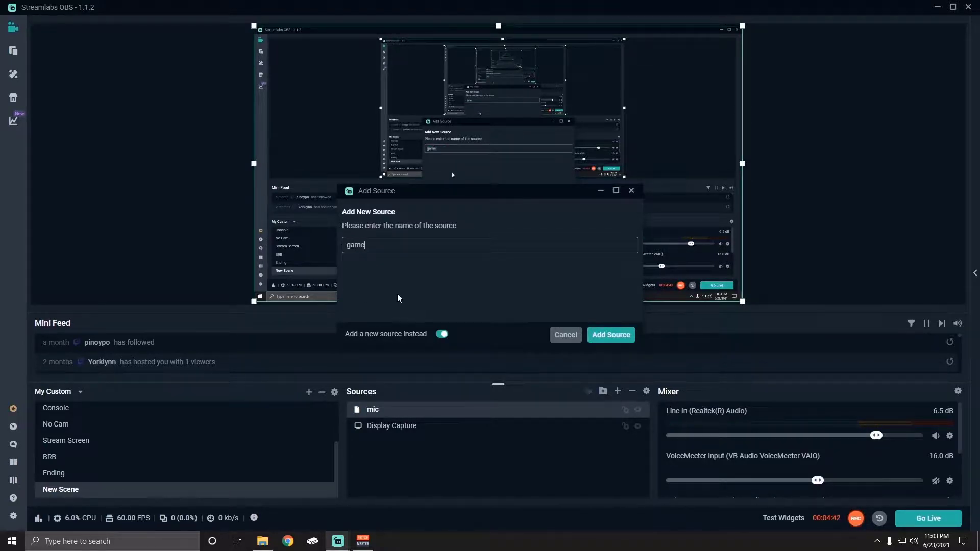
click(617, 335)
click(622, 457)
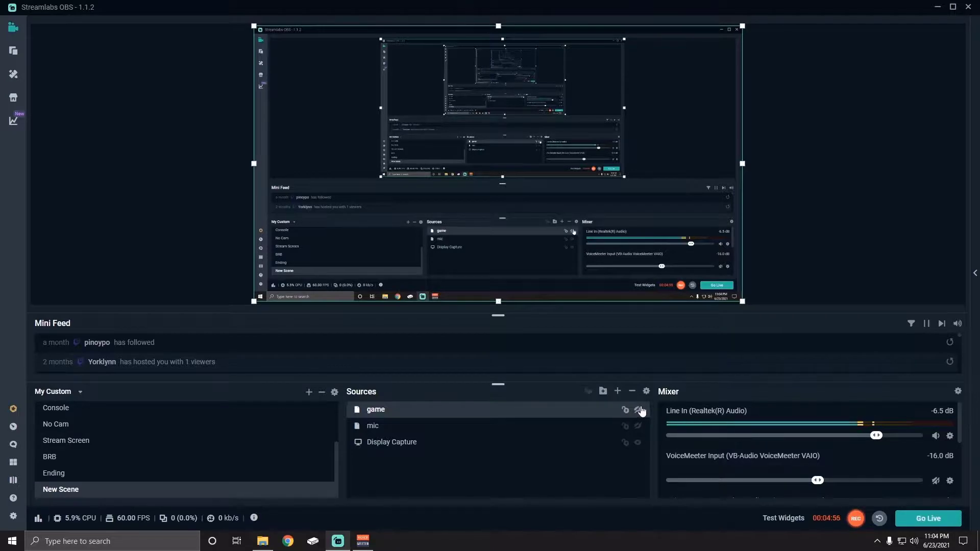
Step: Point the game source at GAMINGPC (NVIDIA GeForce RTX 3090 1) with Low (experimental) latency
click(646, 392)
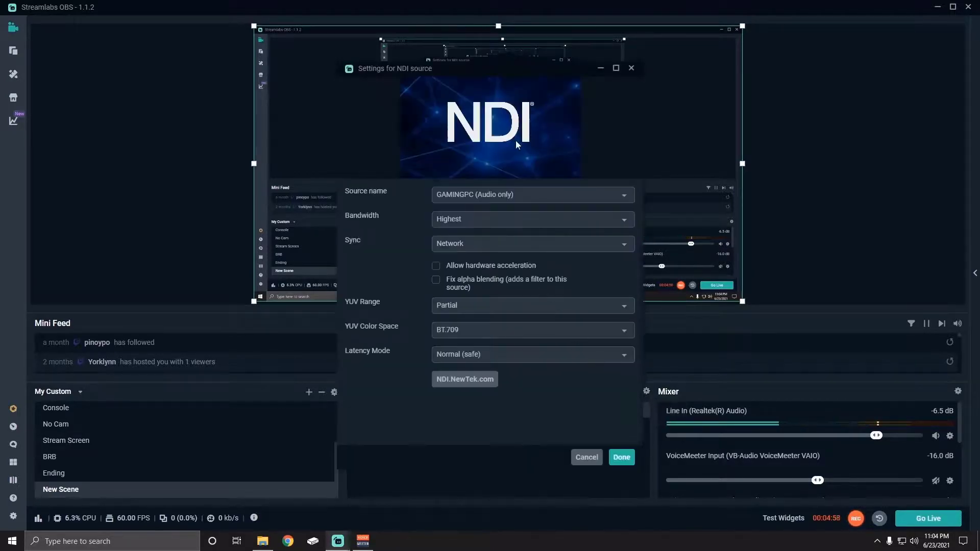
drag(482, 67, 571, 70)
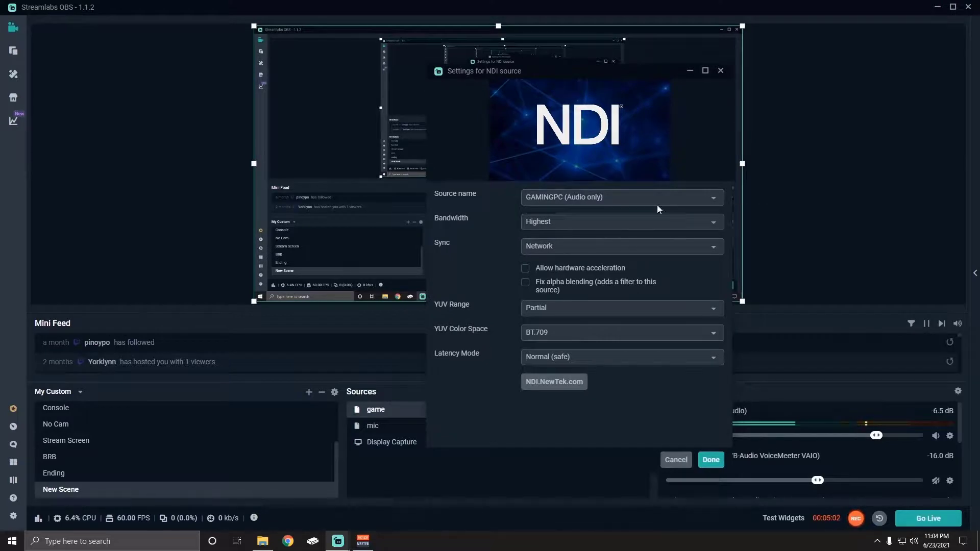
click(710, 198)
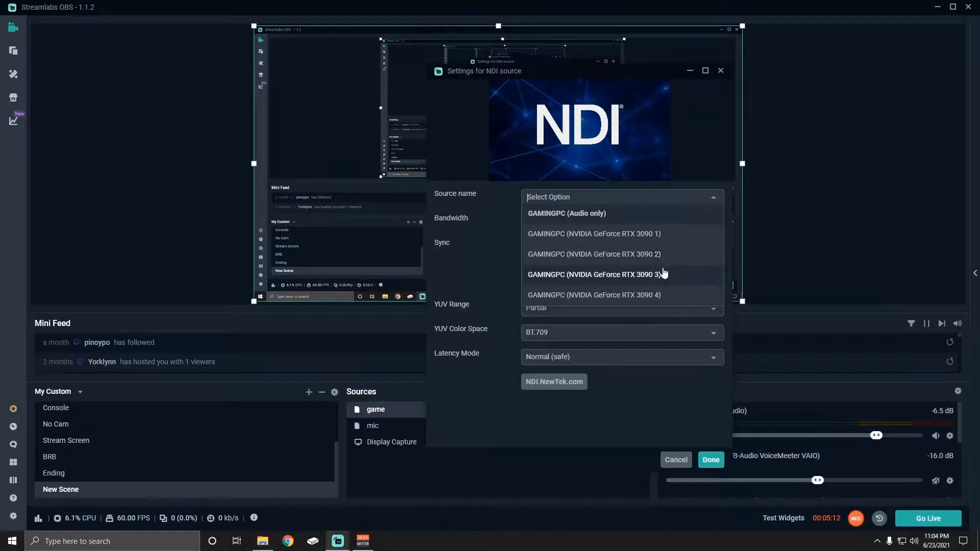
click(671, 238)
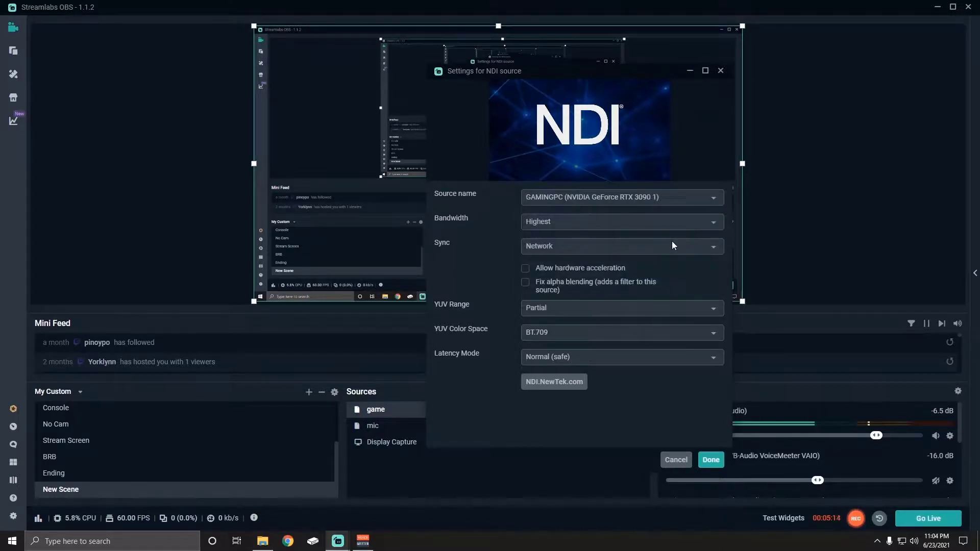
click(635, 360)
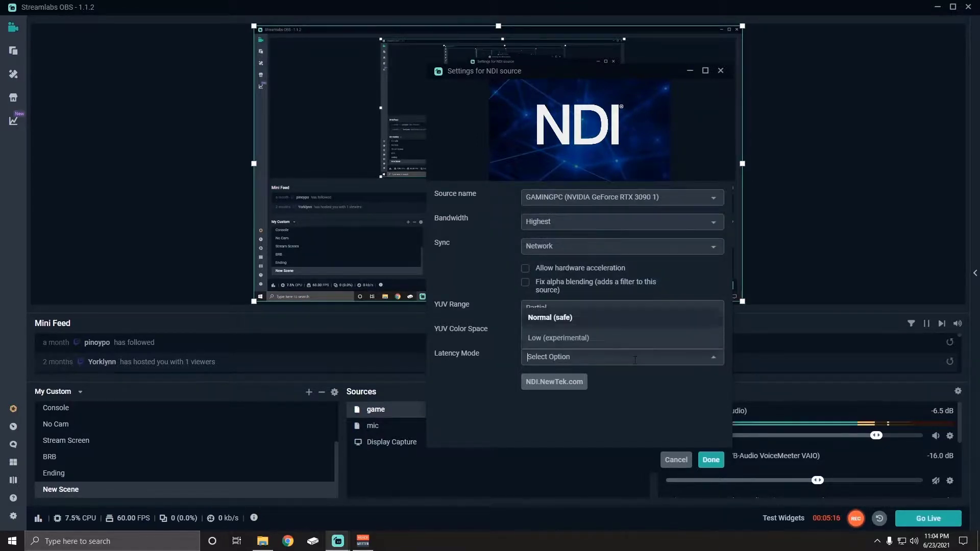
click(626, 339)
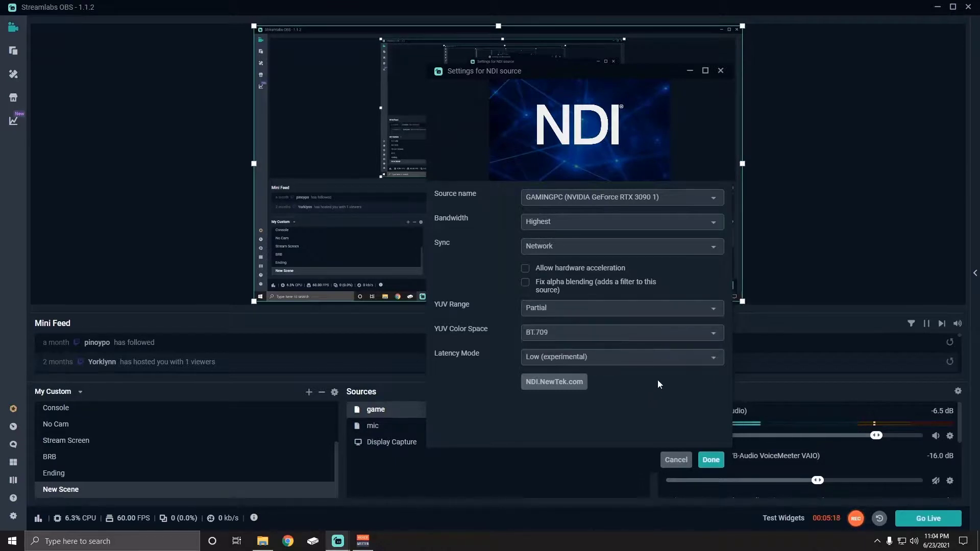
click(675, 460)
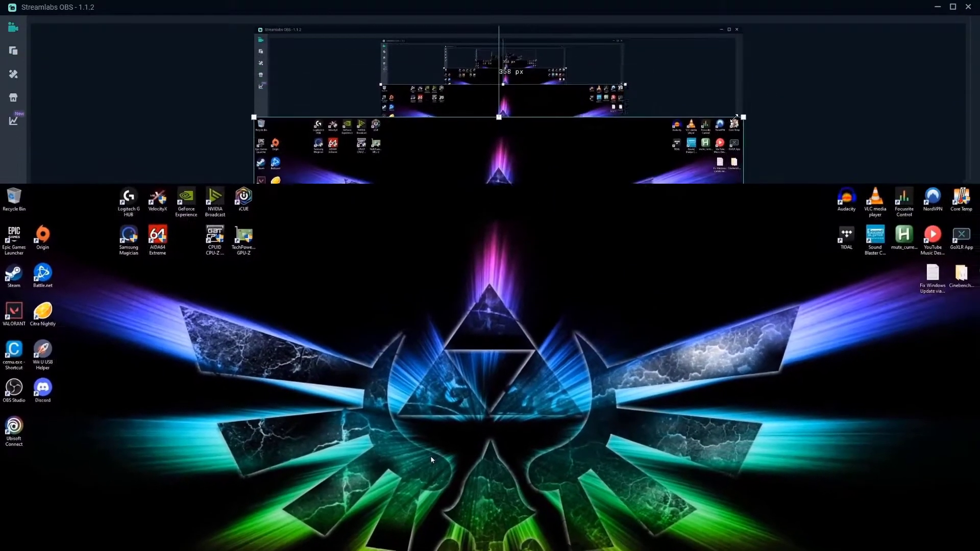
Step: Nudge the gaming PC desktop capture slightly in the preview
drag(978, 184, 979, 183)
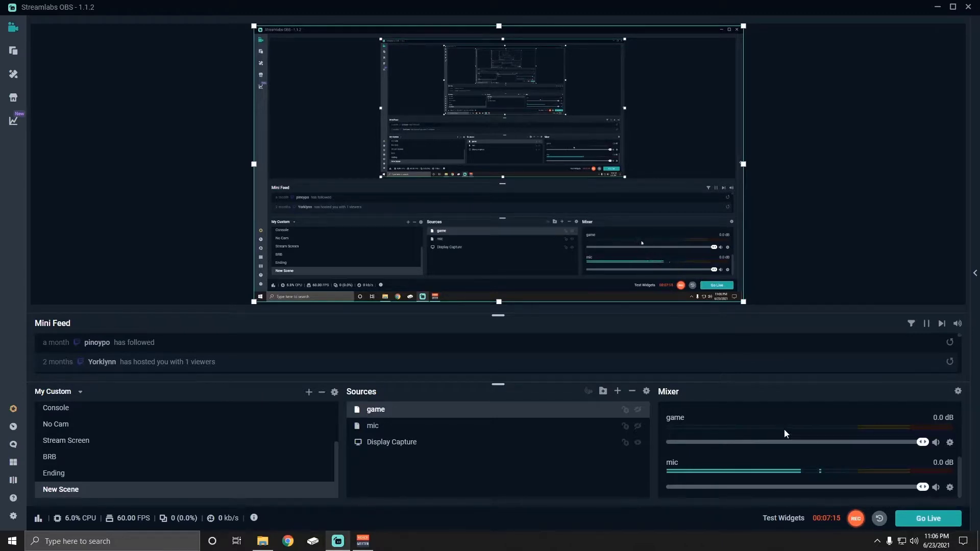
mouse_move(922, 442)
mouse_down()
mouse_move(896, 446)
mouse_move(924, 444)
mouse_up()
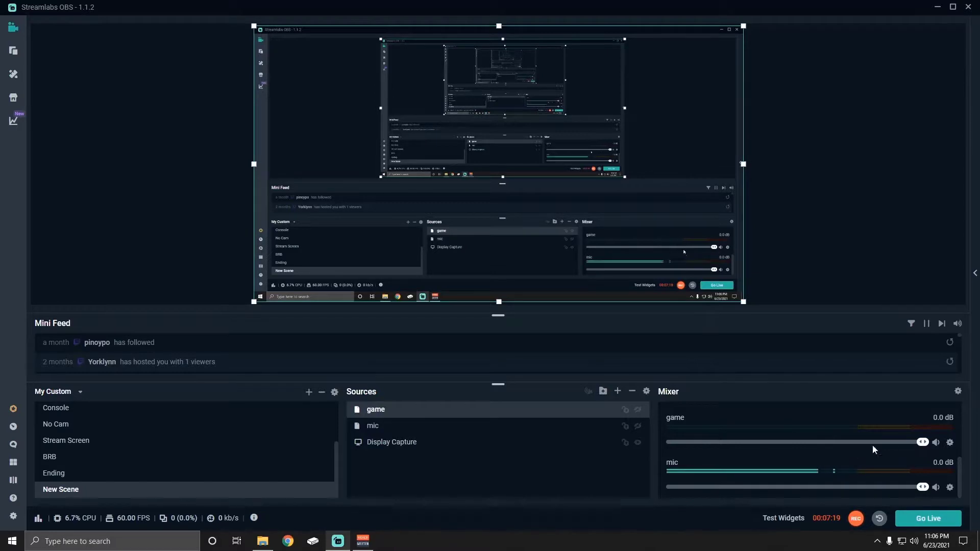